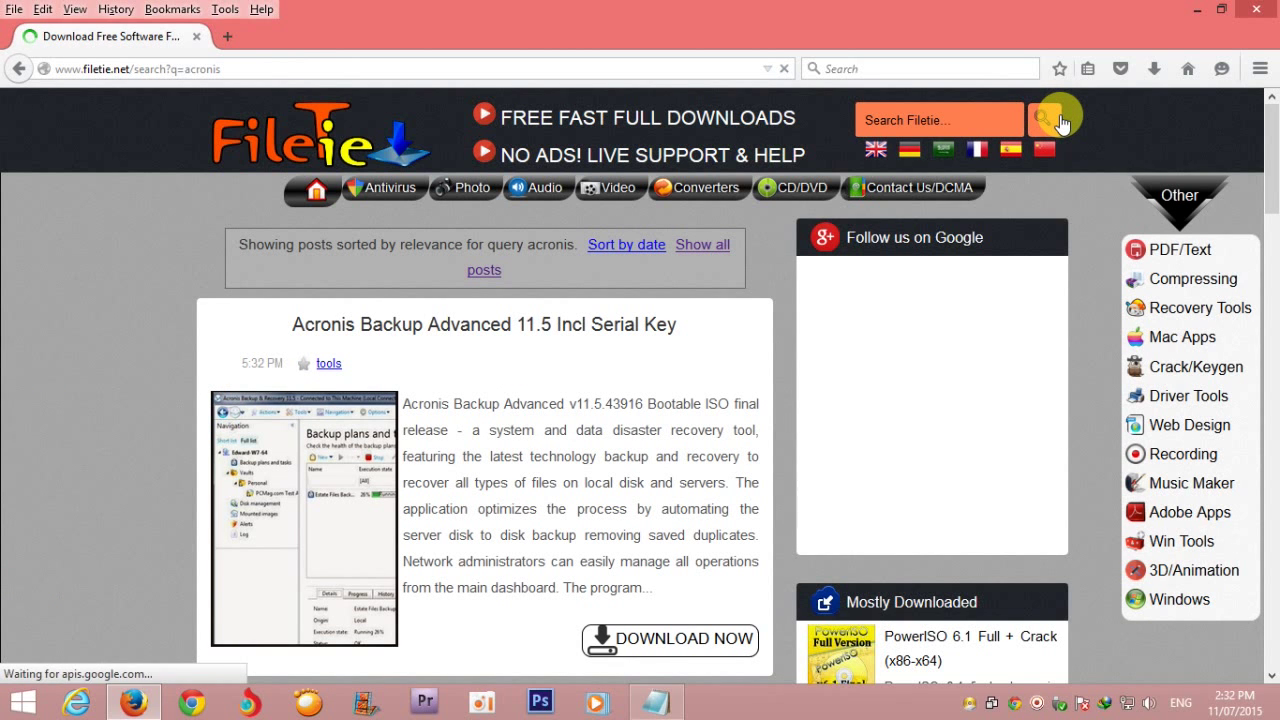
# Find the Acronis True Image 2015 18 Build 6525 post in the acronis search results and open it.
pyautogui.scroll(-5, 492, 430)
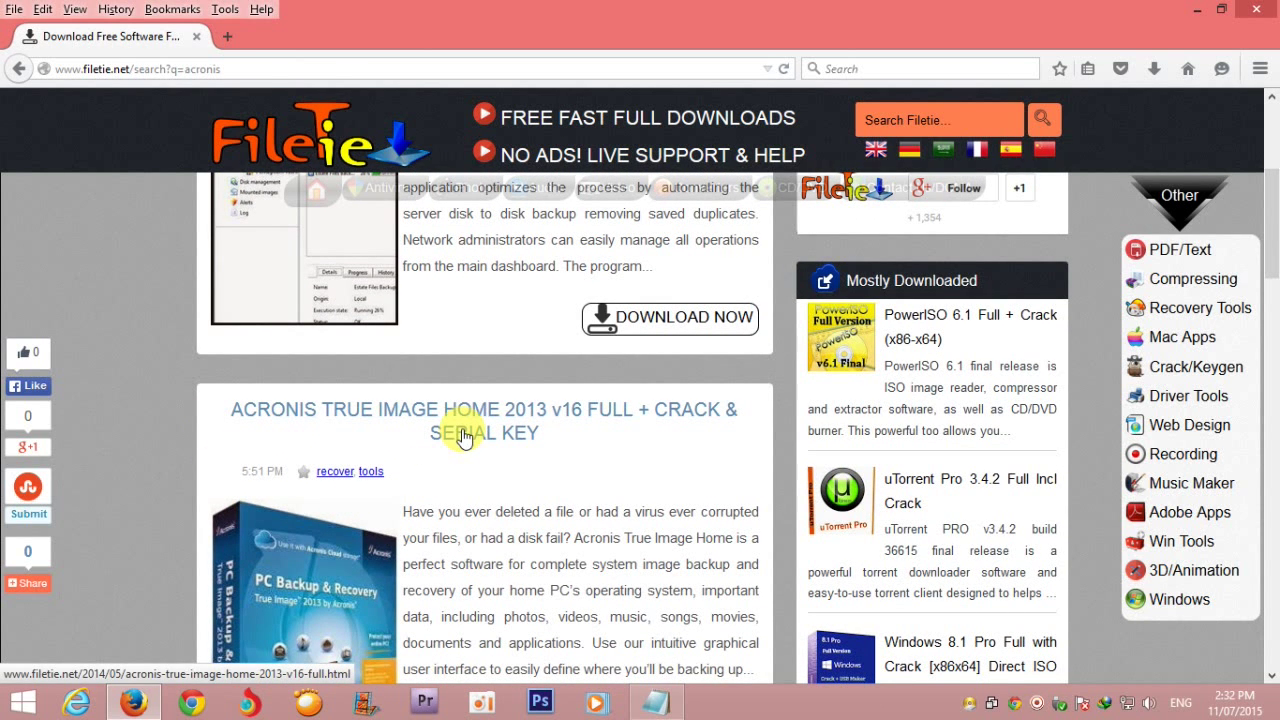
pyautogui.scroll(-5, 543, 430)
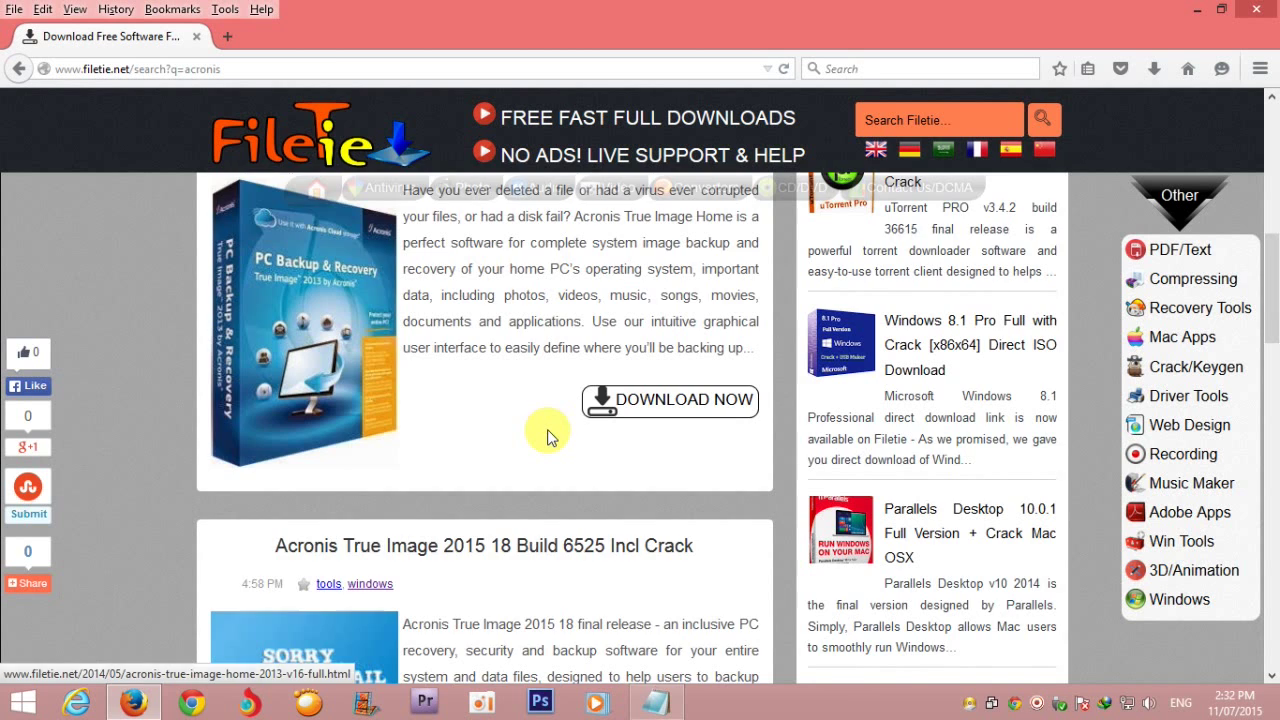
pyautogui.scroll(-2, 547, 437)
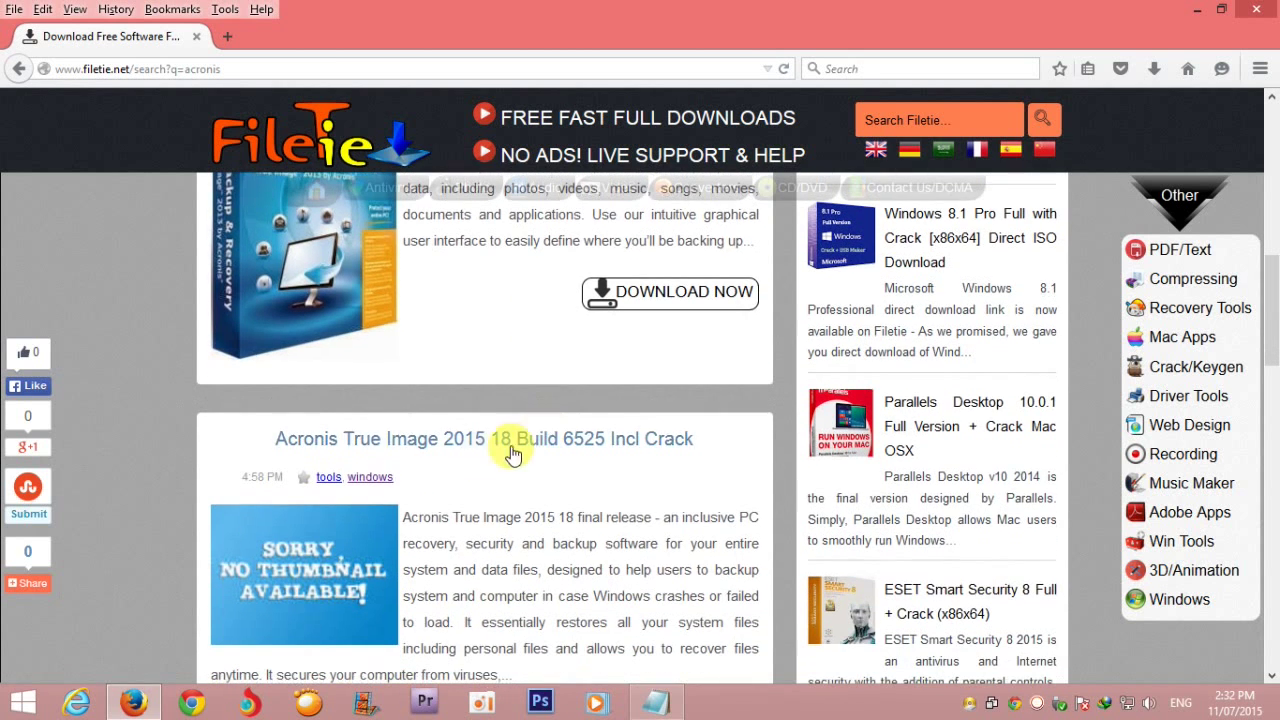
pyautogui.click(565, 440)
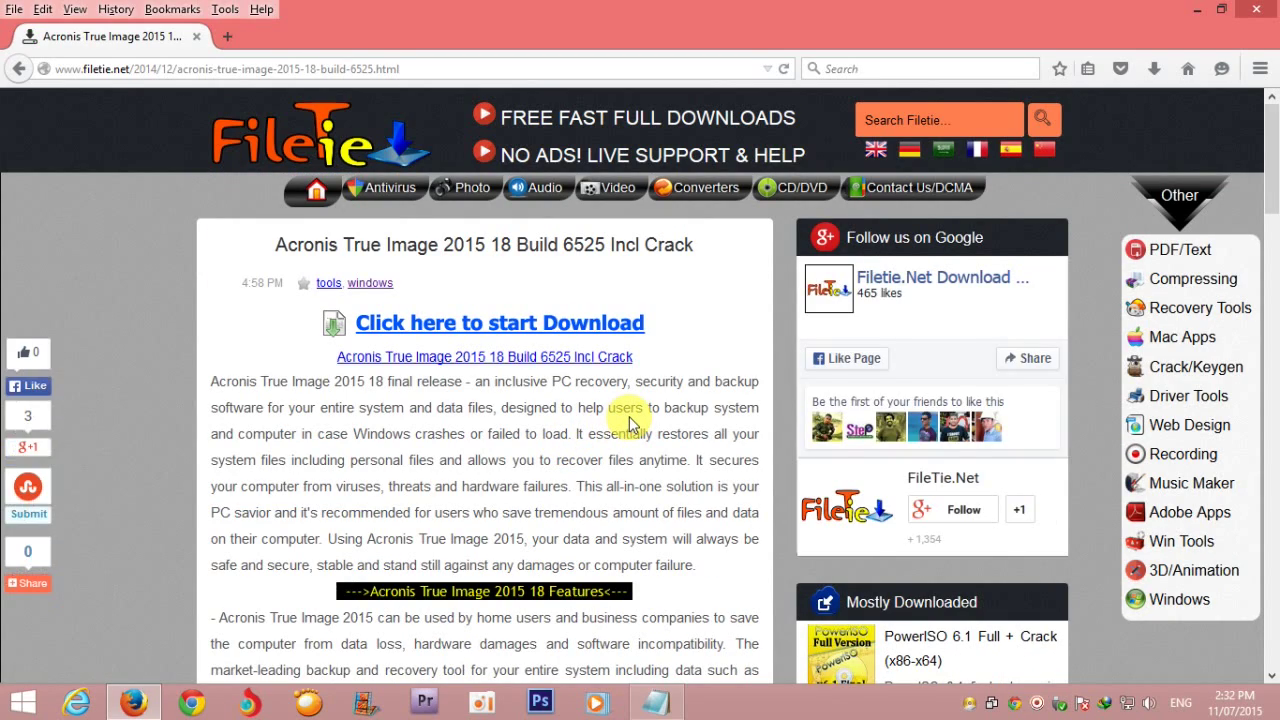
pyautogui.scroll(-15, 630, 425)
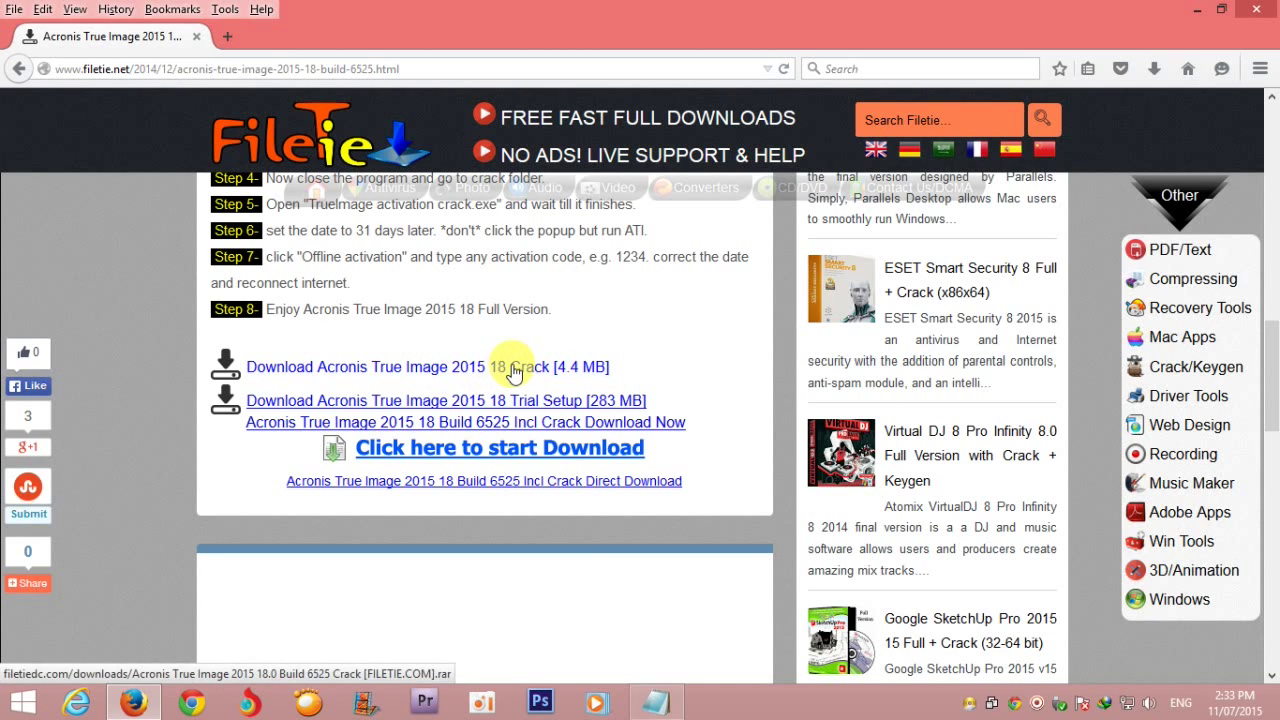
pyautogui.click(575, 406)
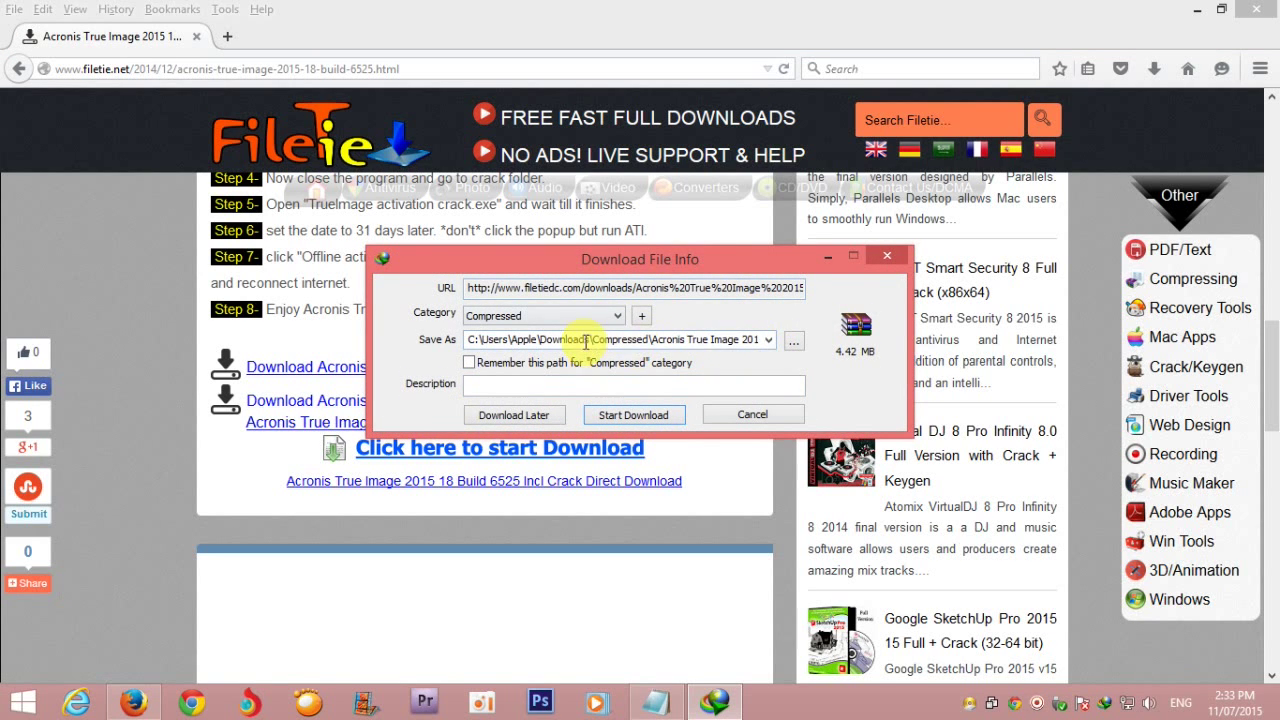
pyautogui.click(766, 415)
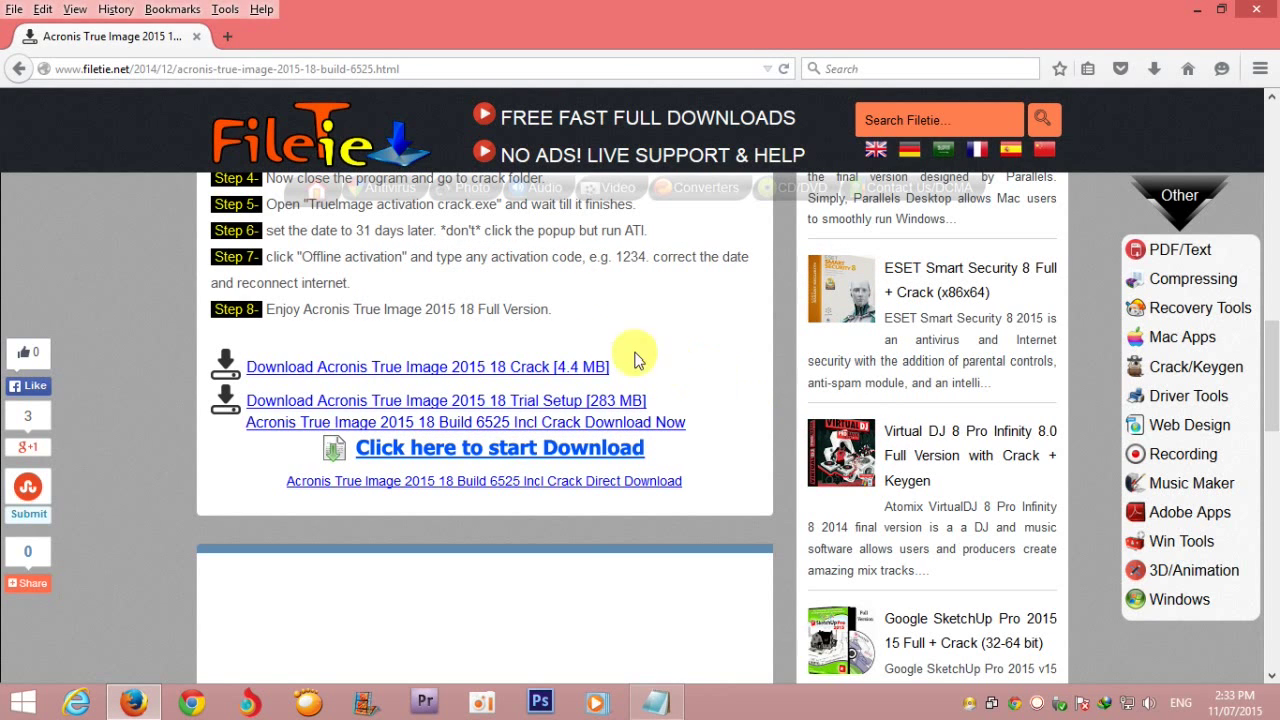
# Start downloading the Acronis True Image 2015 18 Trial Setup with IDM, resuming the existing file, and cancel the transfer.
pyautogui.rightClick(579, 409)
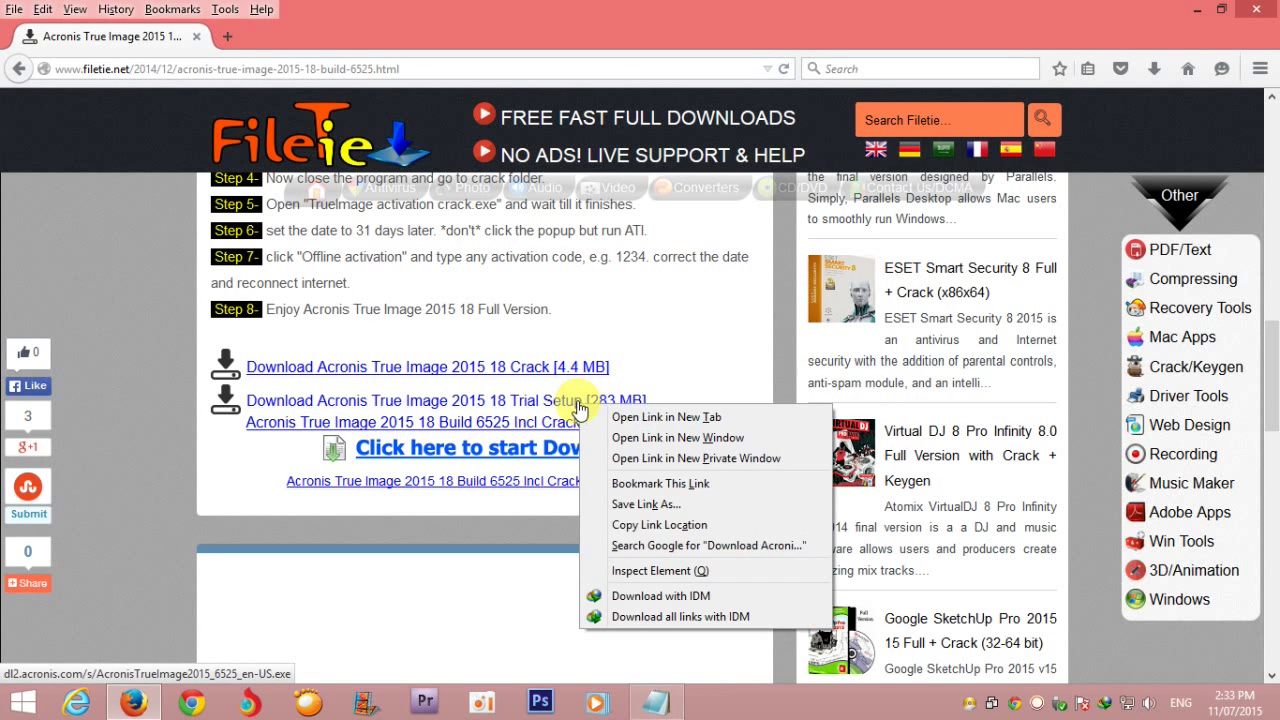
pyautogui.click(661, 600)
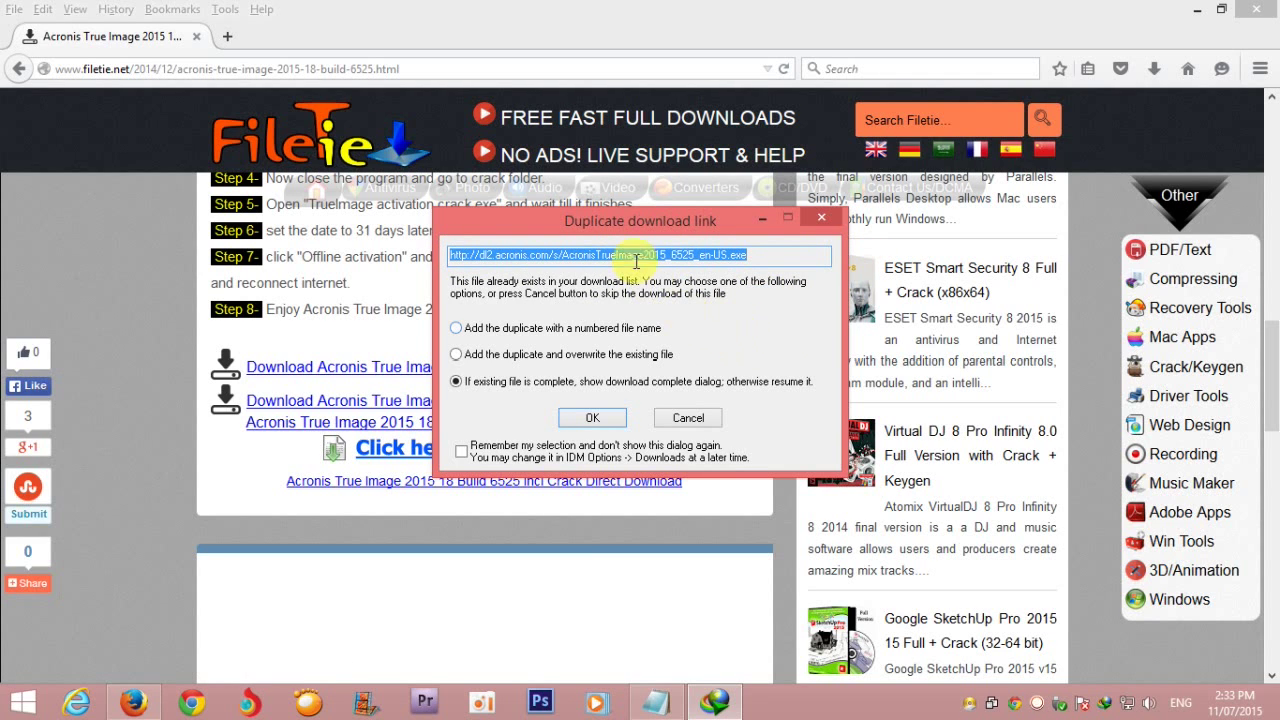
pyautogui.moveTo(762, 255); pyautogui.dragTo(415, 256)
pyautogui.click(600, 420)
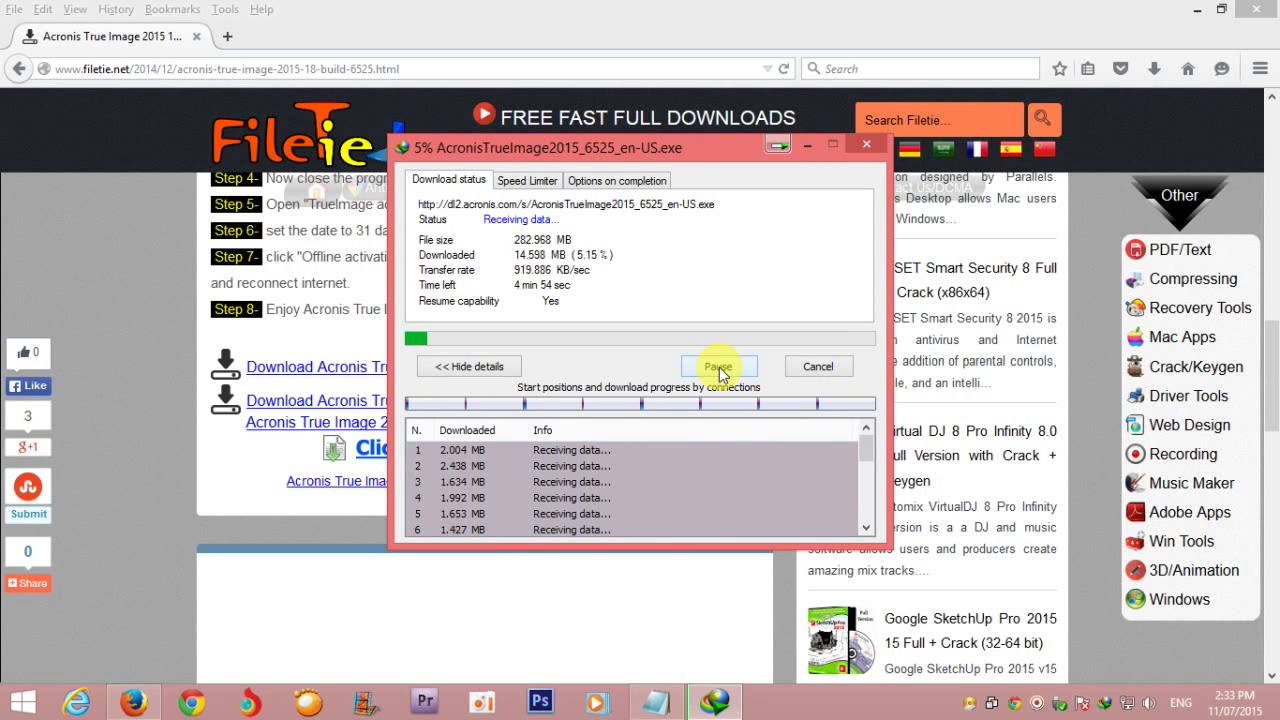
pyautogui.click(719, 369)
pyautogui.click(815, 367)
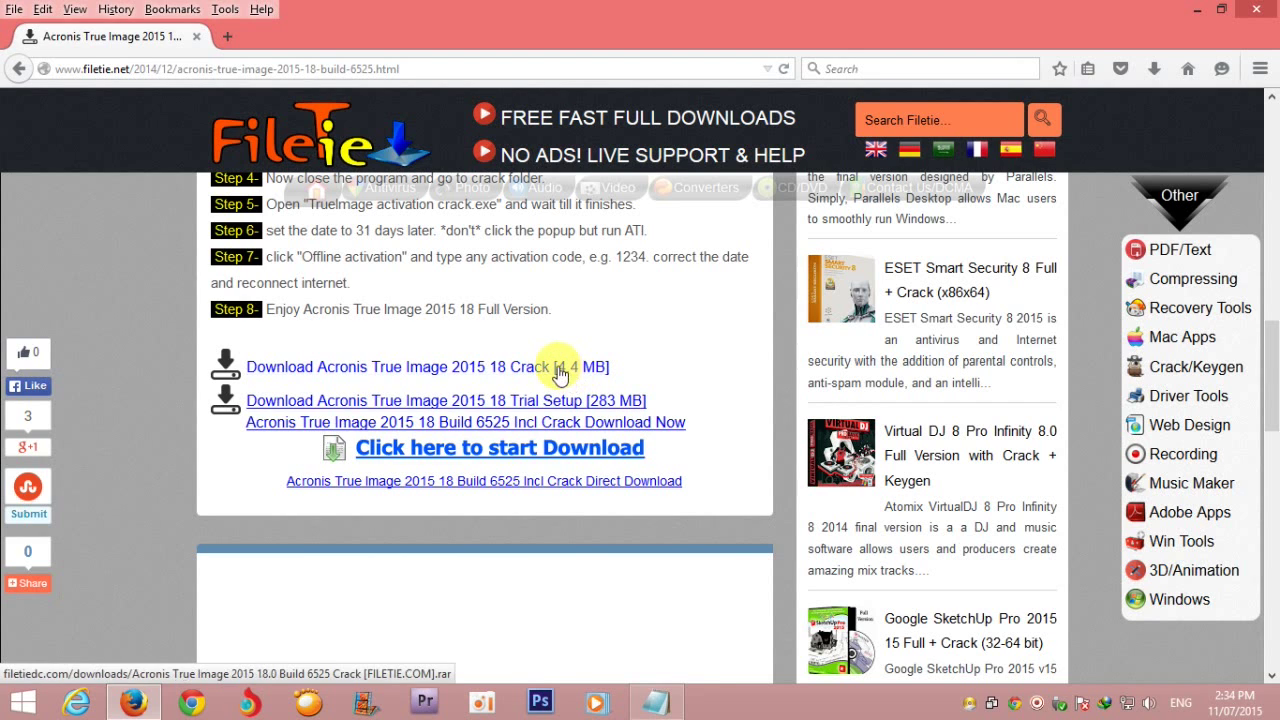
# Start downloading the Acronis True Image 2015 18 Crack archive with IDM and cancel the transfer.
pyautogui.rightClick(553, 371)
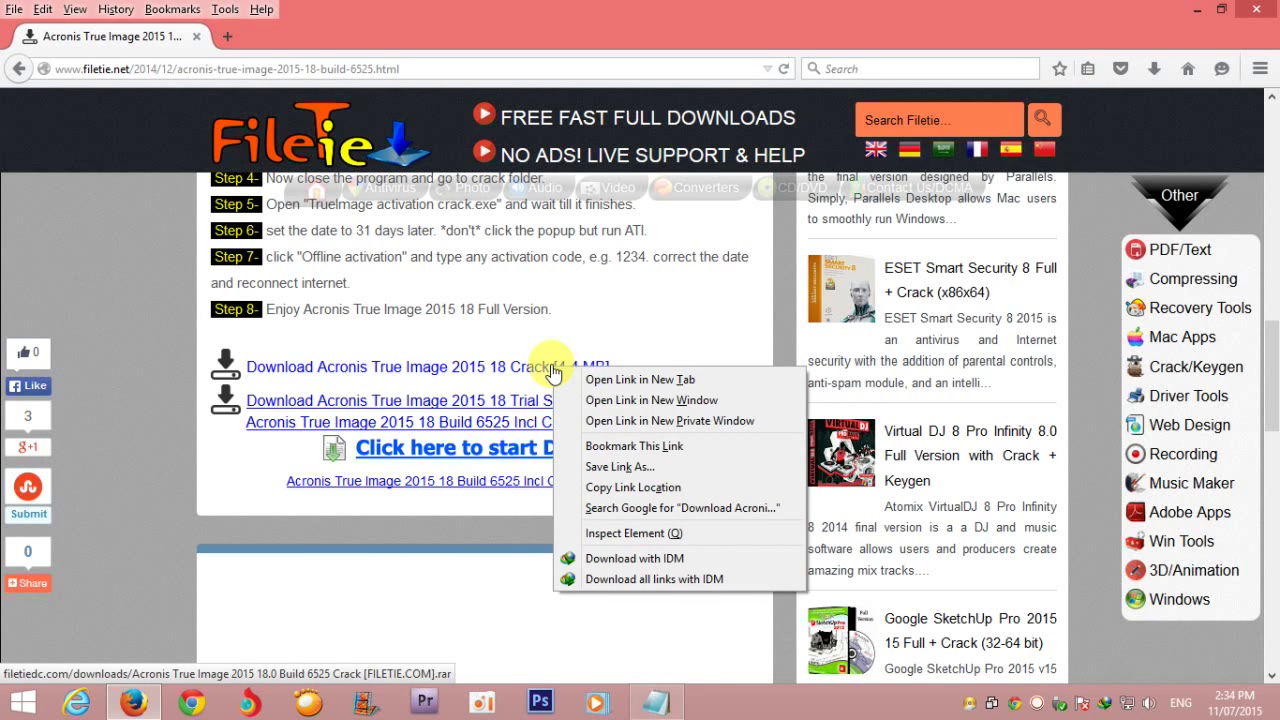
pyautogui.click(612, 557)
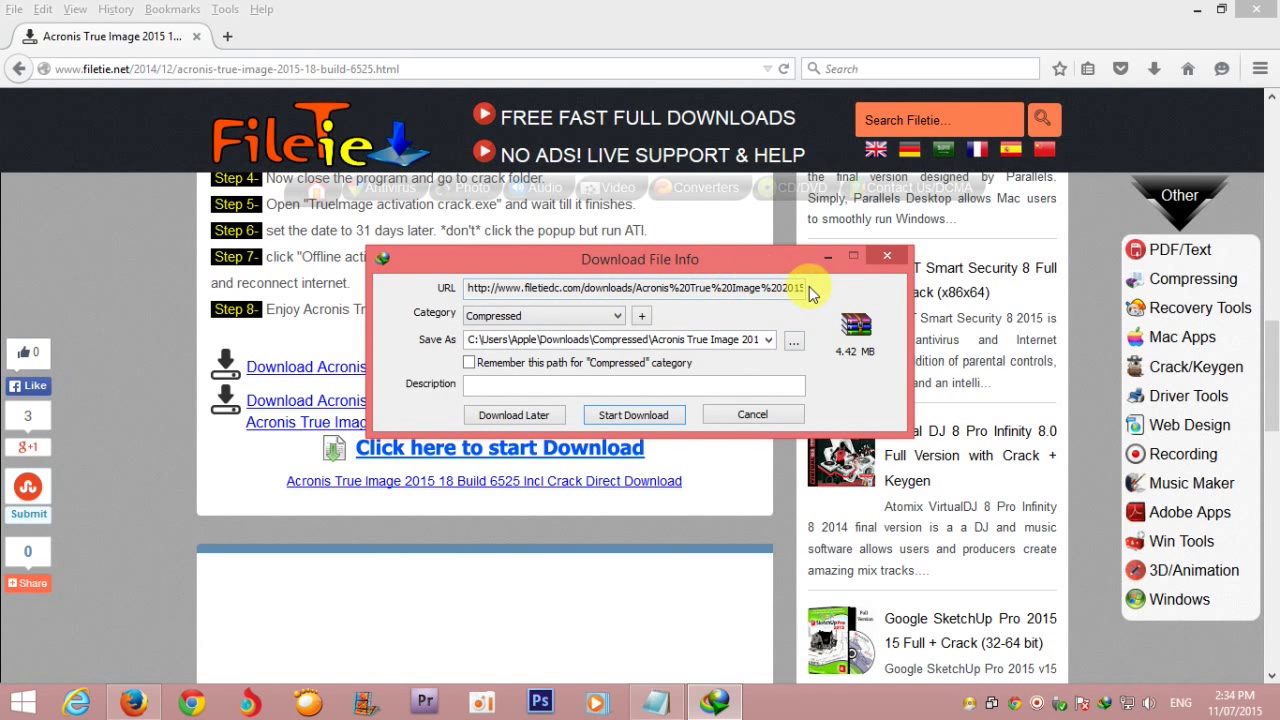
pyautogui.click(720, 340)
pyautogui.click(650, 414)
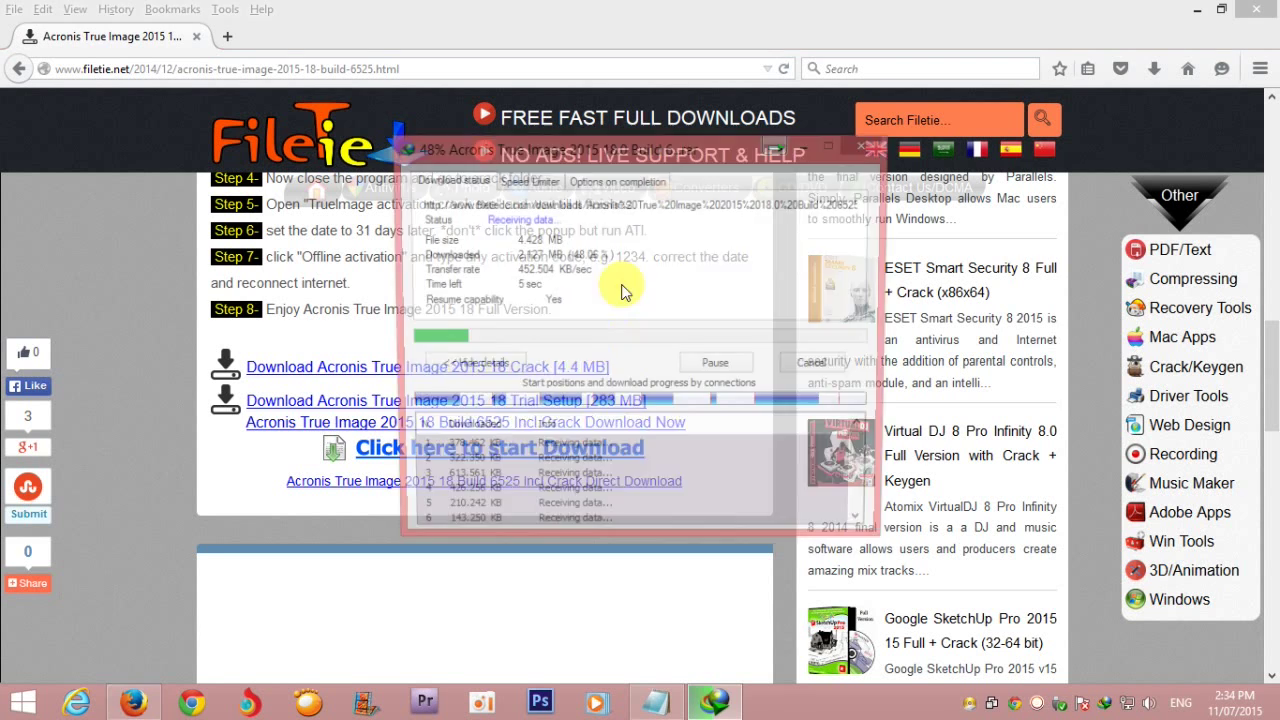
pyautogui.click(720, 366)
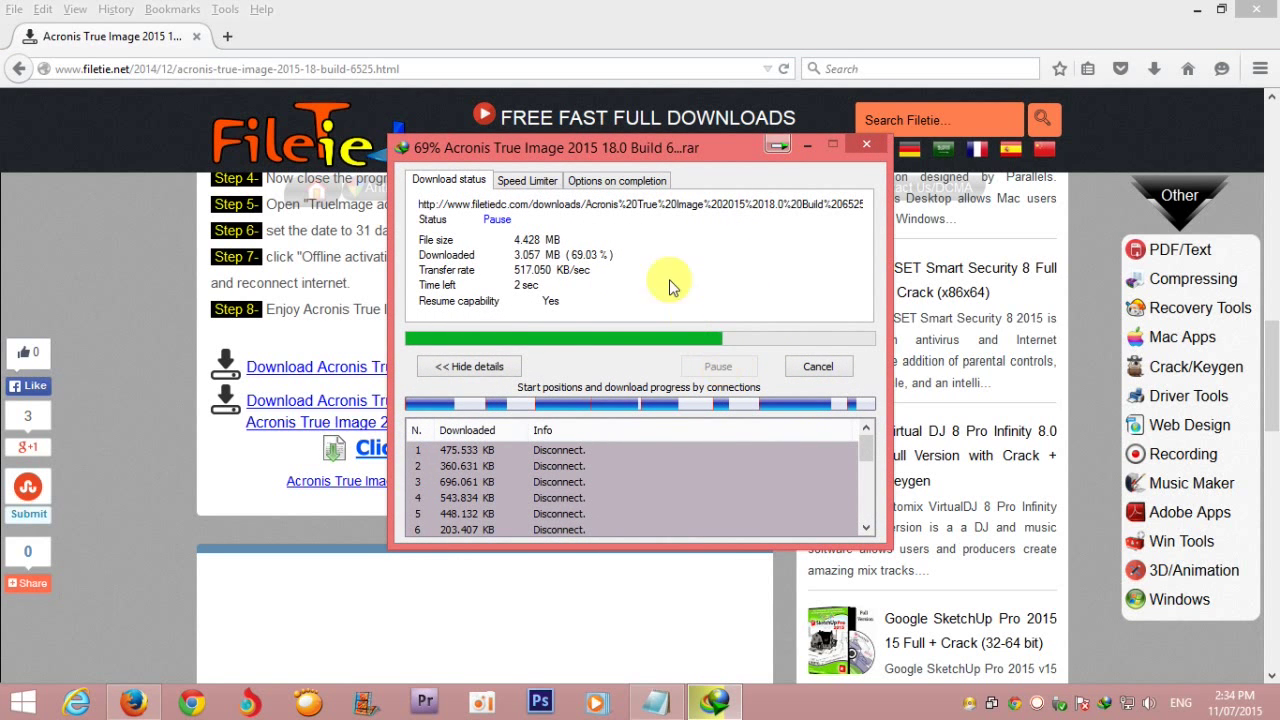
pyautogui.click(821, 368)
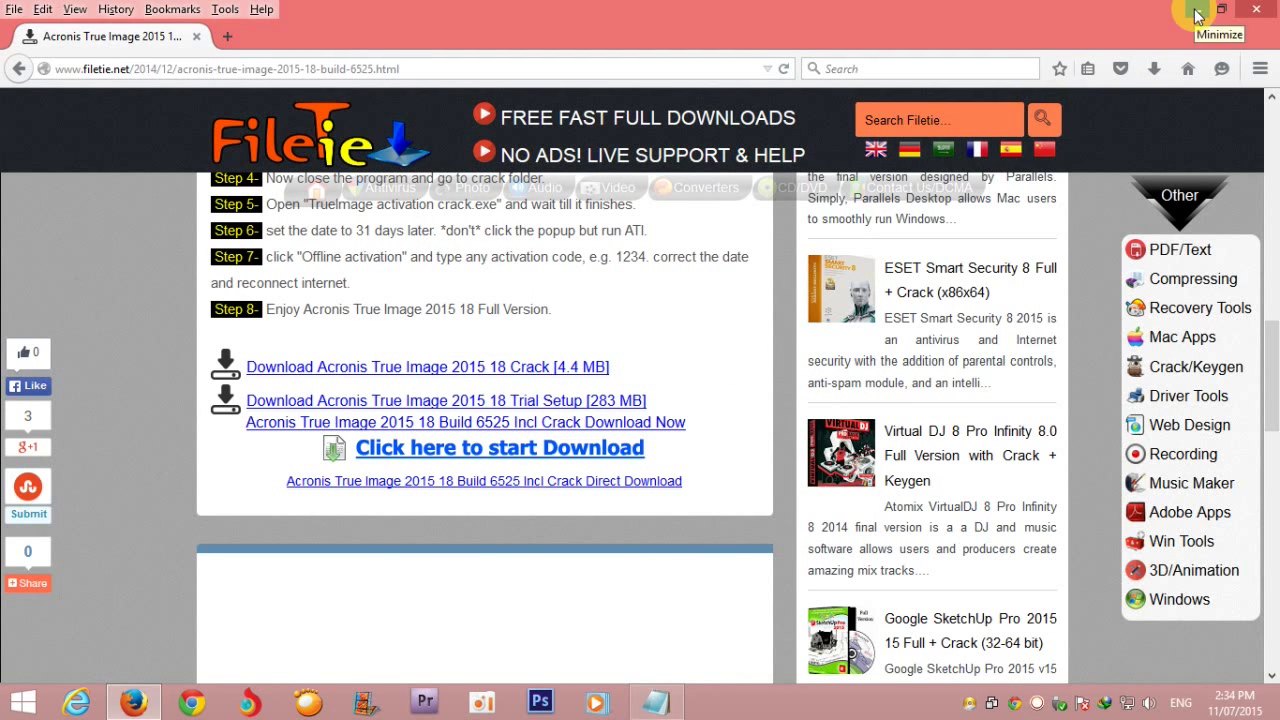
# Switch to File Explorer, open the Acronis True Image 2015 folder in Downloads, and widen the Name column to fit.
pyautogui.click(1197, 12)
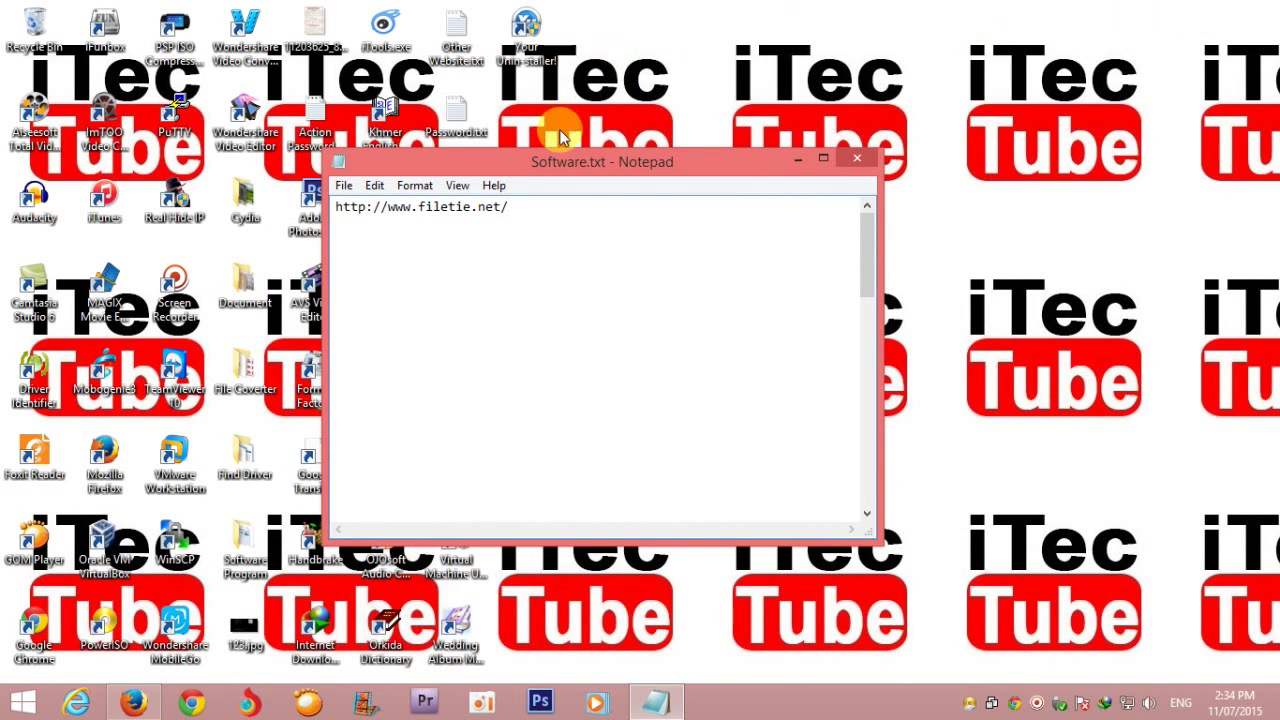
pyautogui.click(798, 162)
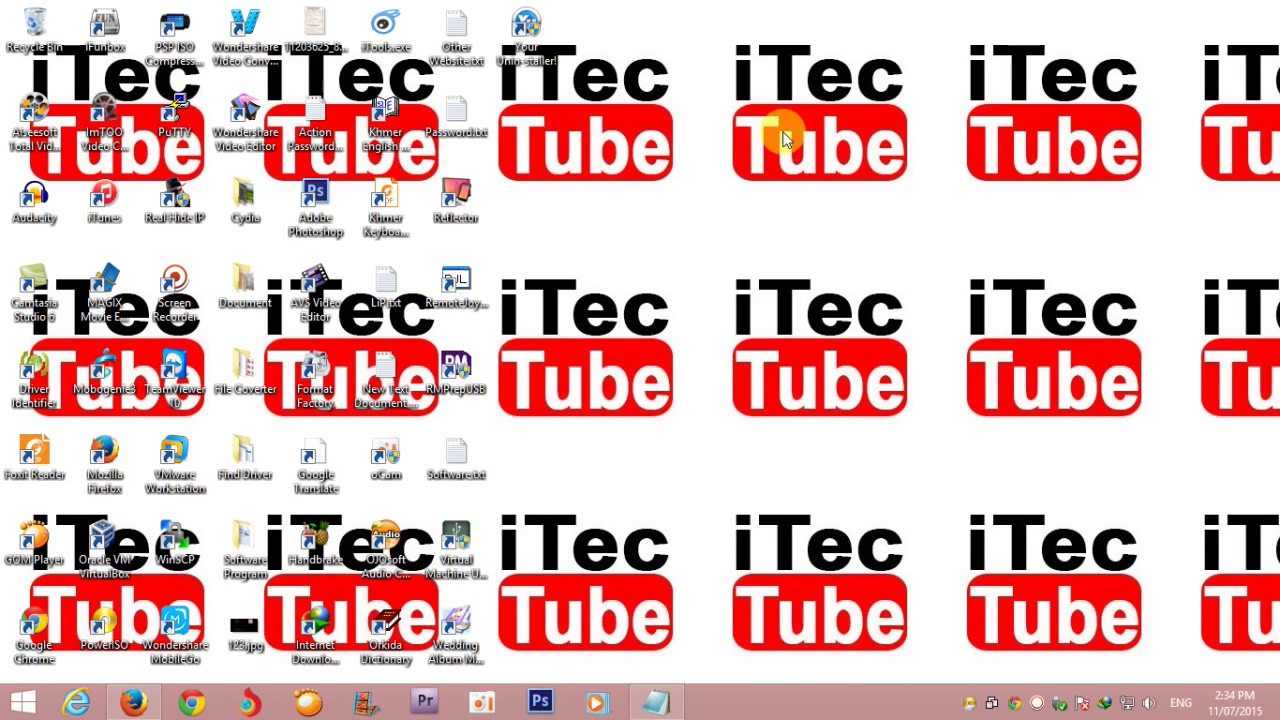
pyautogui.press('super+e')
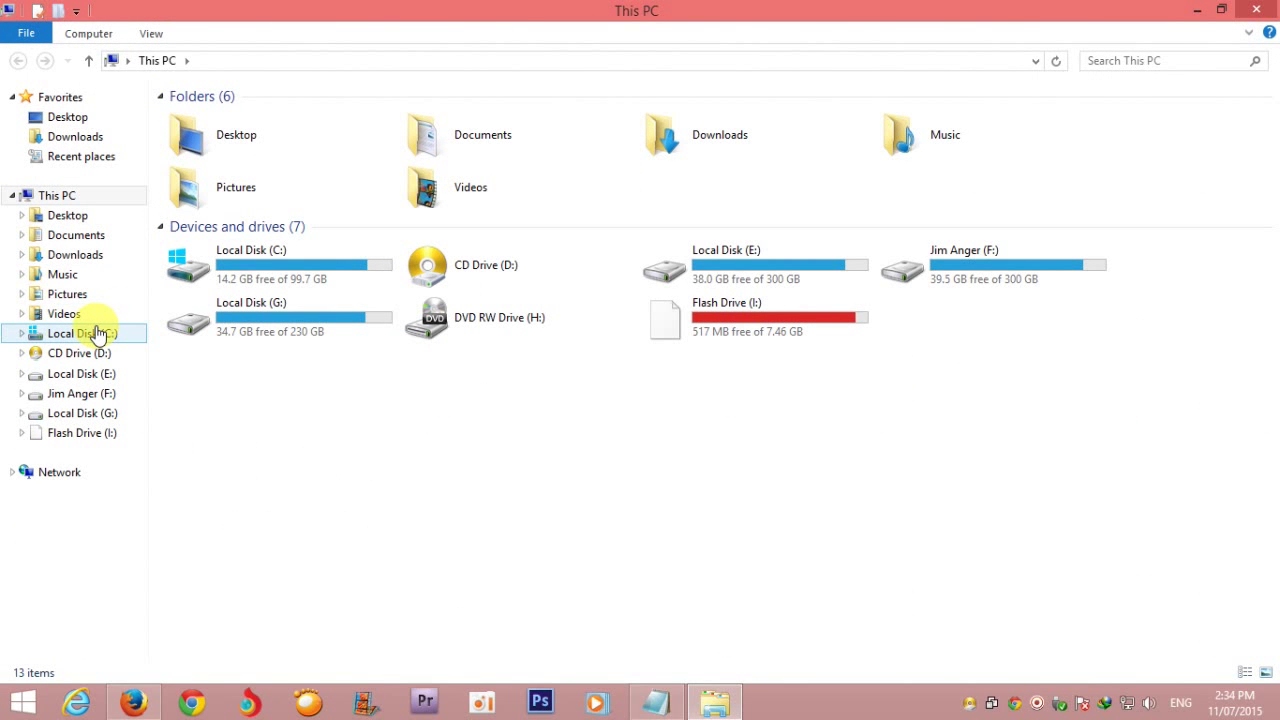
pyautogui.click(80, 257)
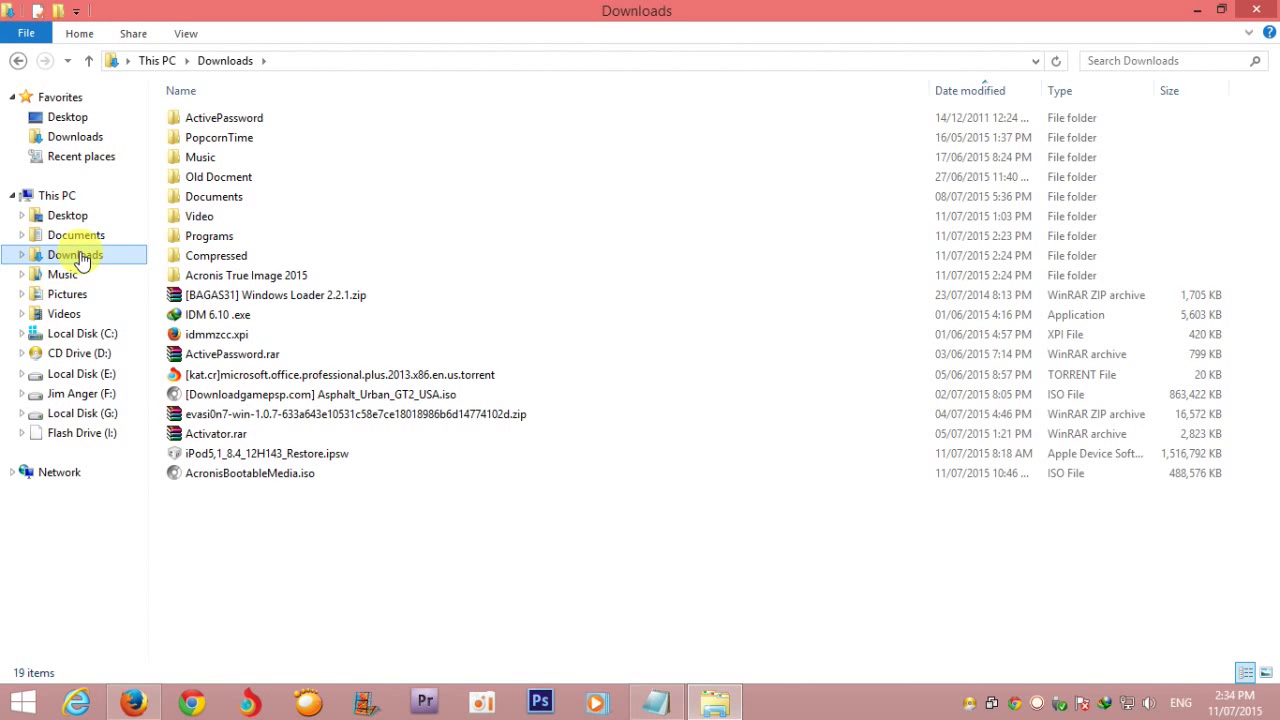
pyautogui.doubleClick(268, 285)
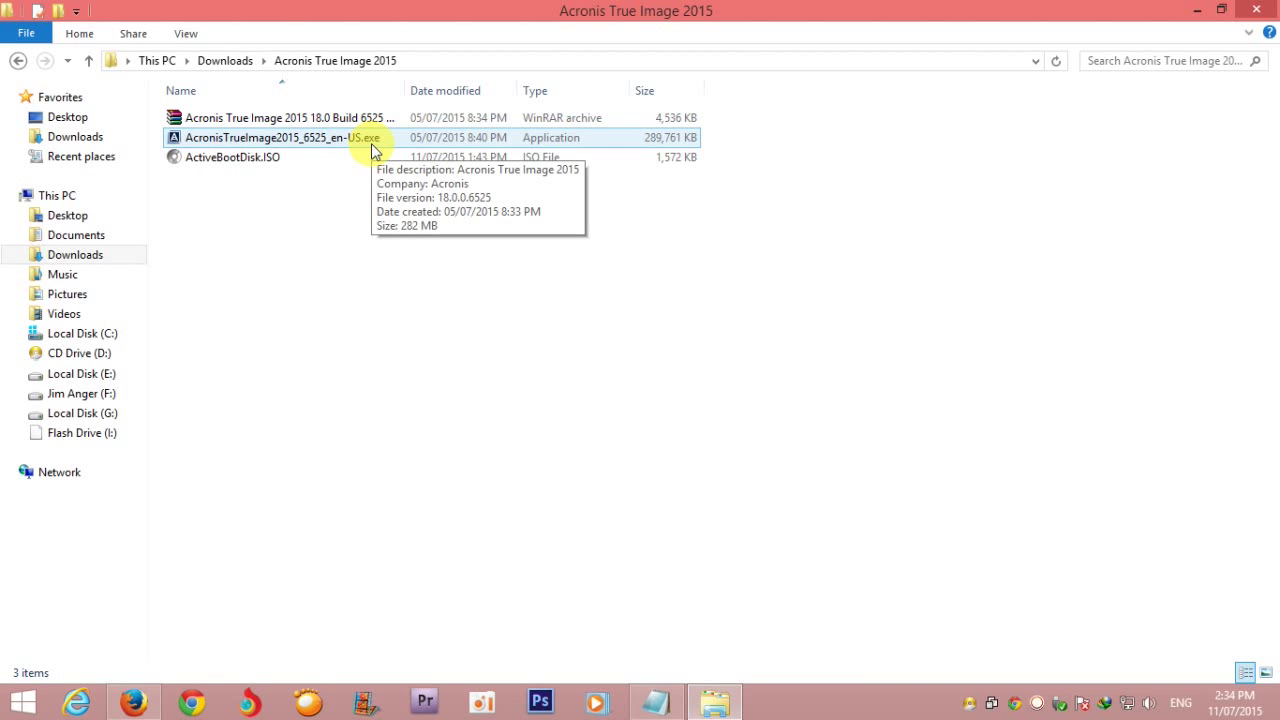
pyautogui.doubleClick(406, 88)
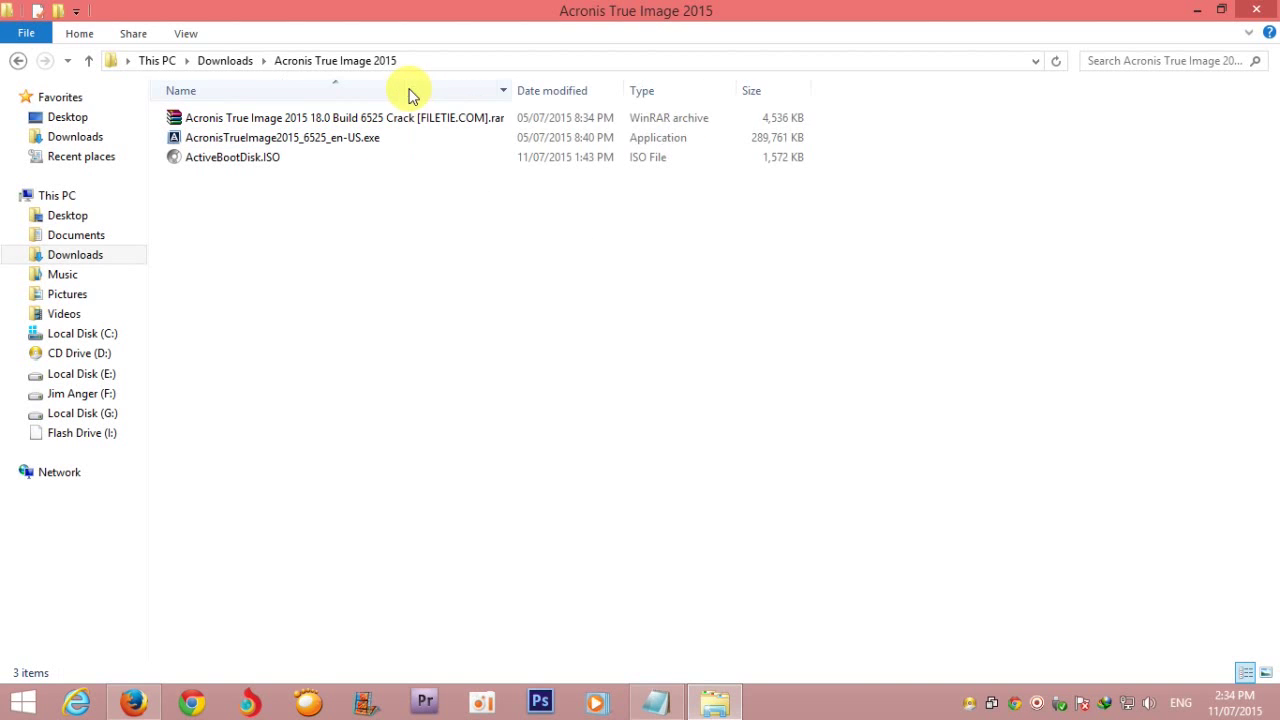
# Install Acronis True Image 2015 from AcronisTrueImage2015_6525_en-US.exe and close the installer without starting the application.
pyautogui.doubleClick(343, 145)
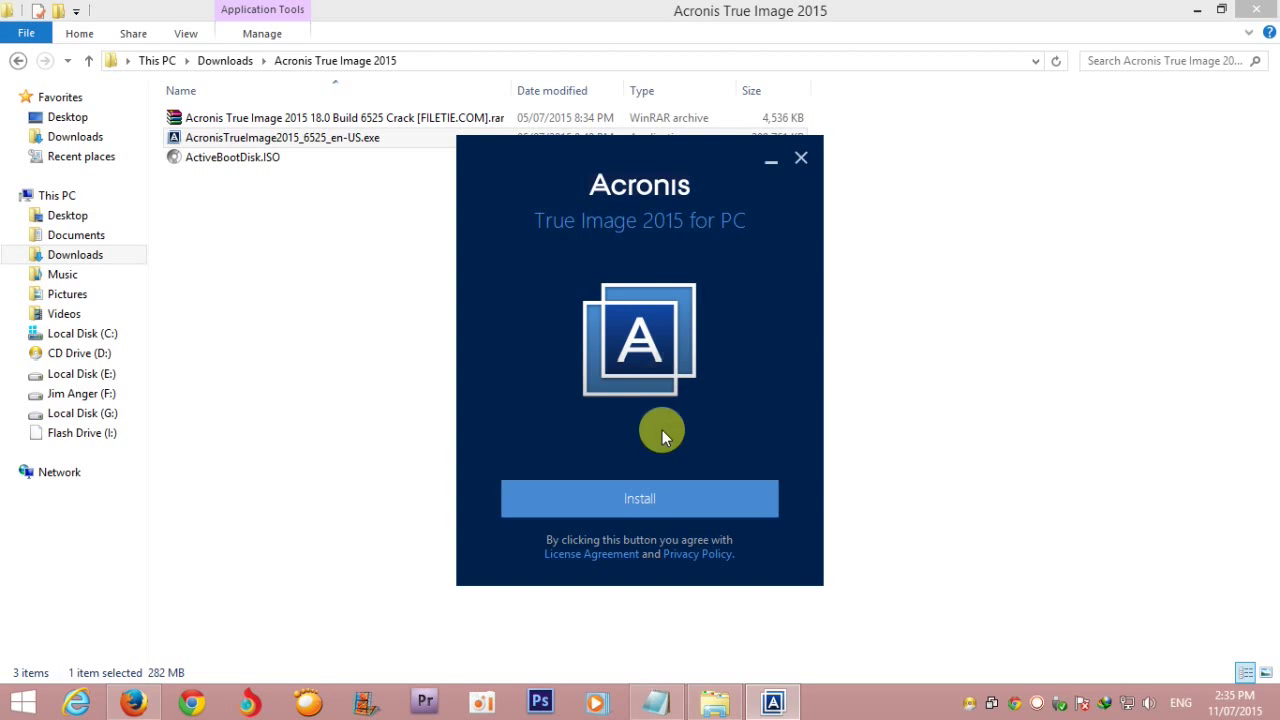
pyautogui.click(655, 499)
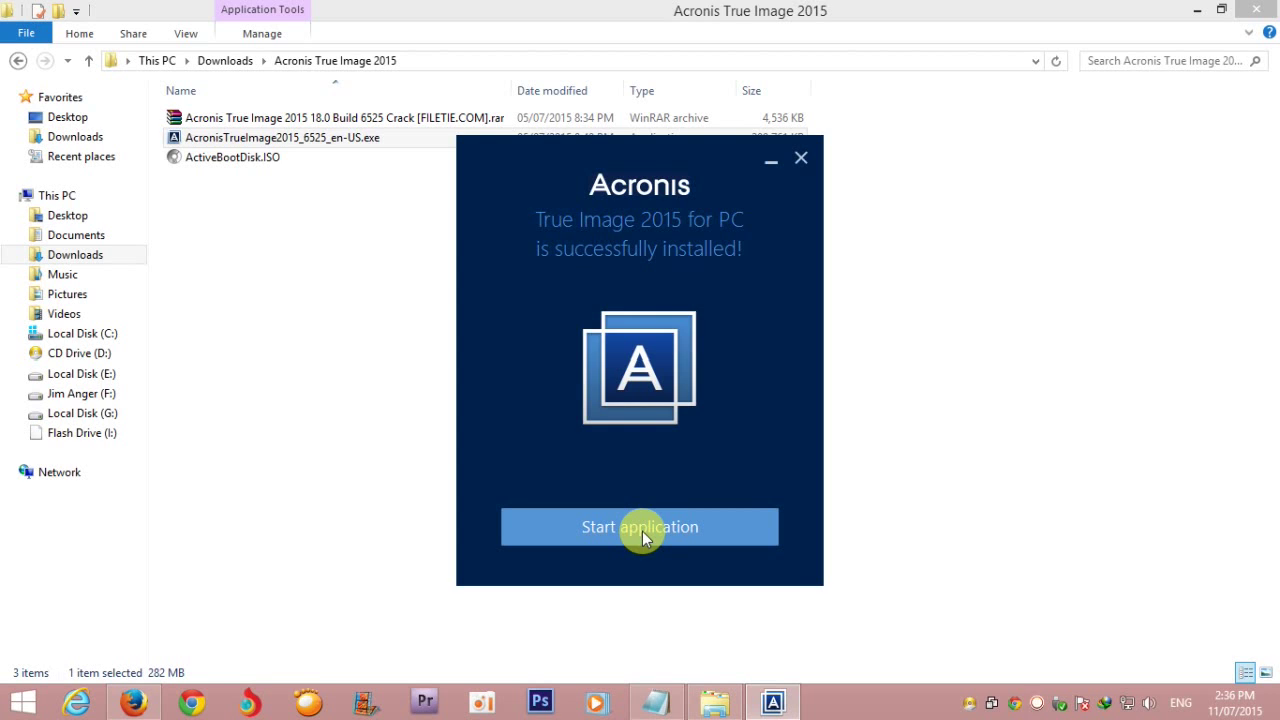
pyautogui.click(800, 162)
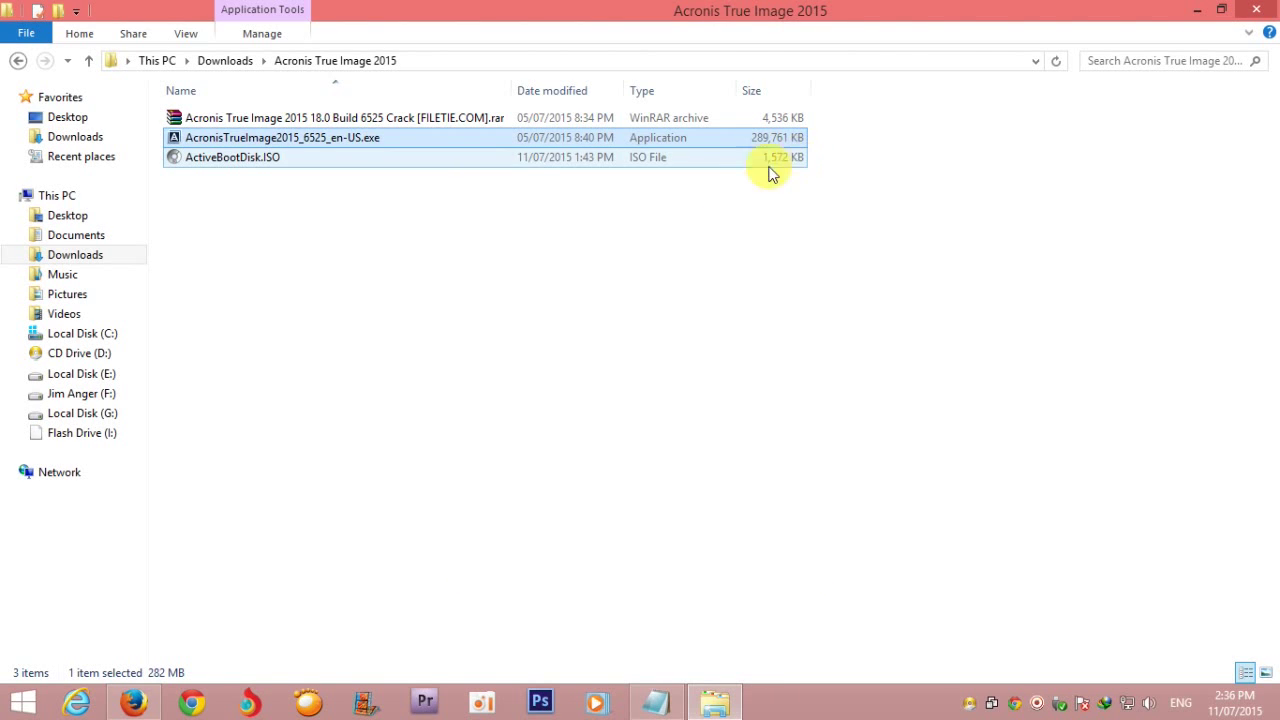
pyautogui.rightClick(374, 121)
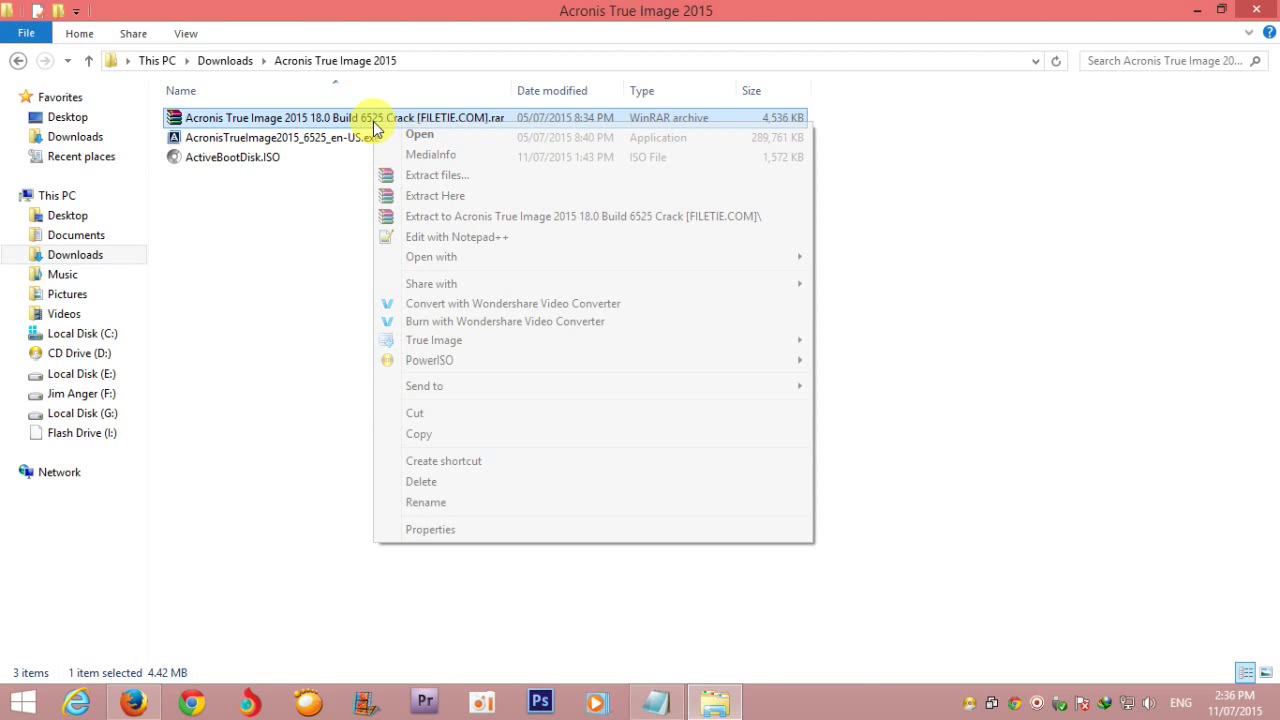
pyautogui.click(437, 175)
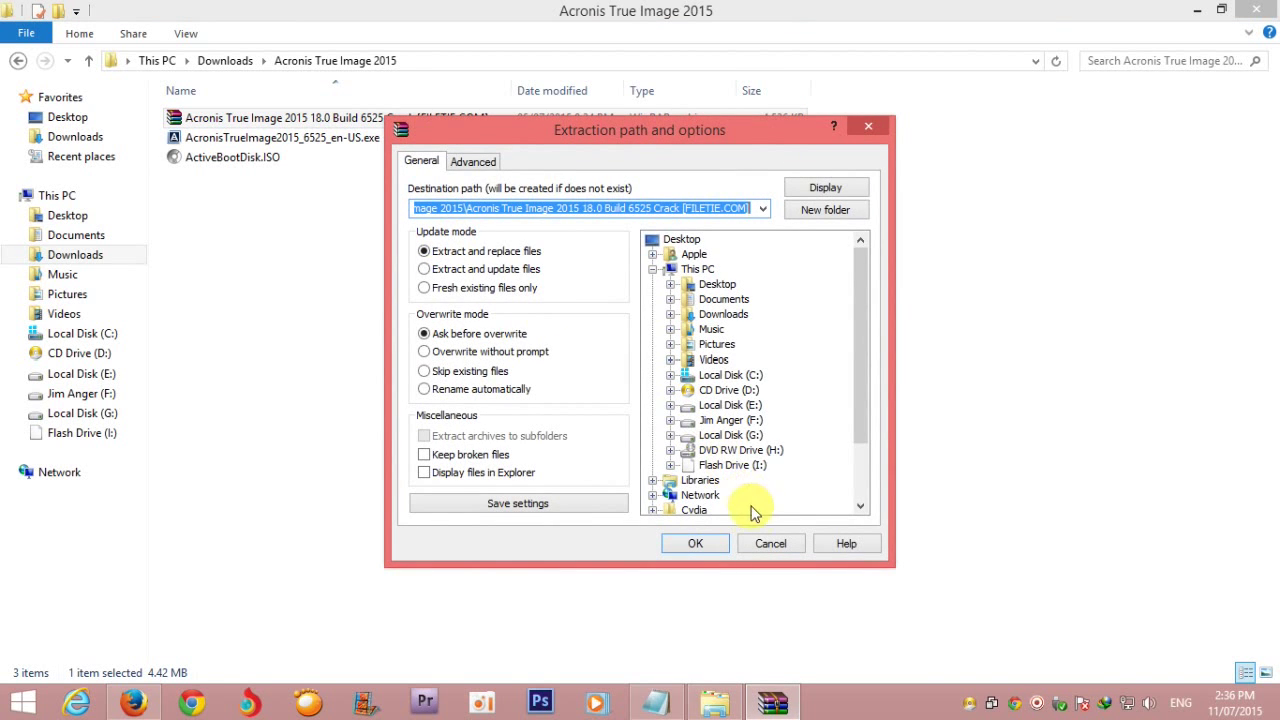
pyautogui.click(770, 543)
# Extract the Acronis True Image 2015 18.0 Build 6525 Crack archive into the current folder and open the extracted folder.
pyautogui.rightClick(357, 121)
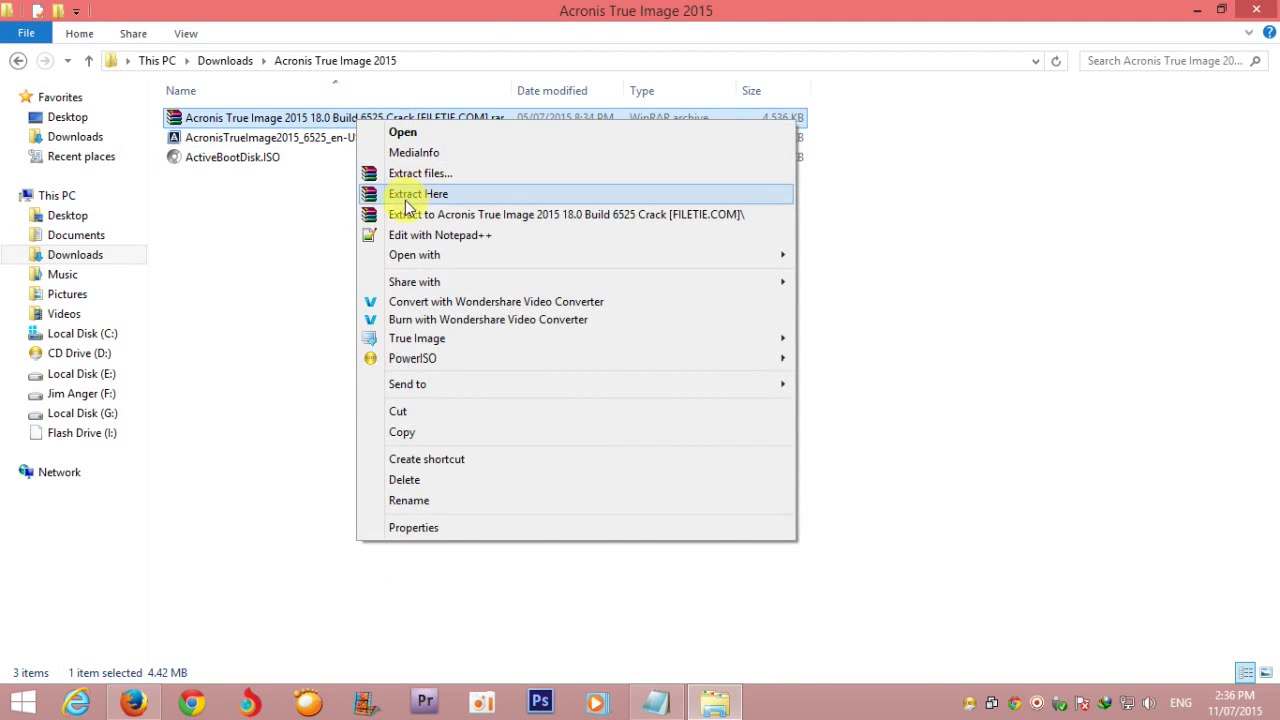
pyautogui.click(418, 194)
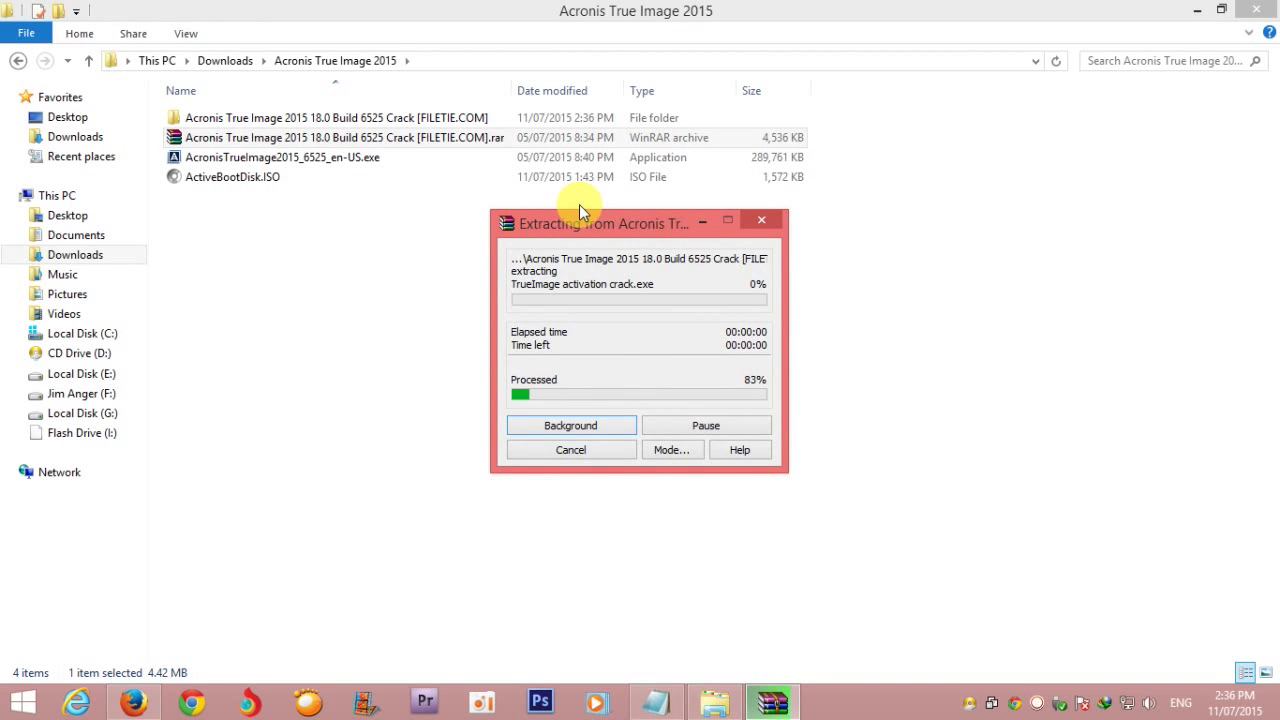
pyautogui.click(419, 125)
pyautogui.doubleClick(419, 133)
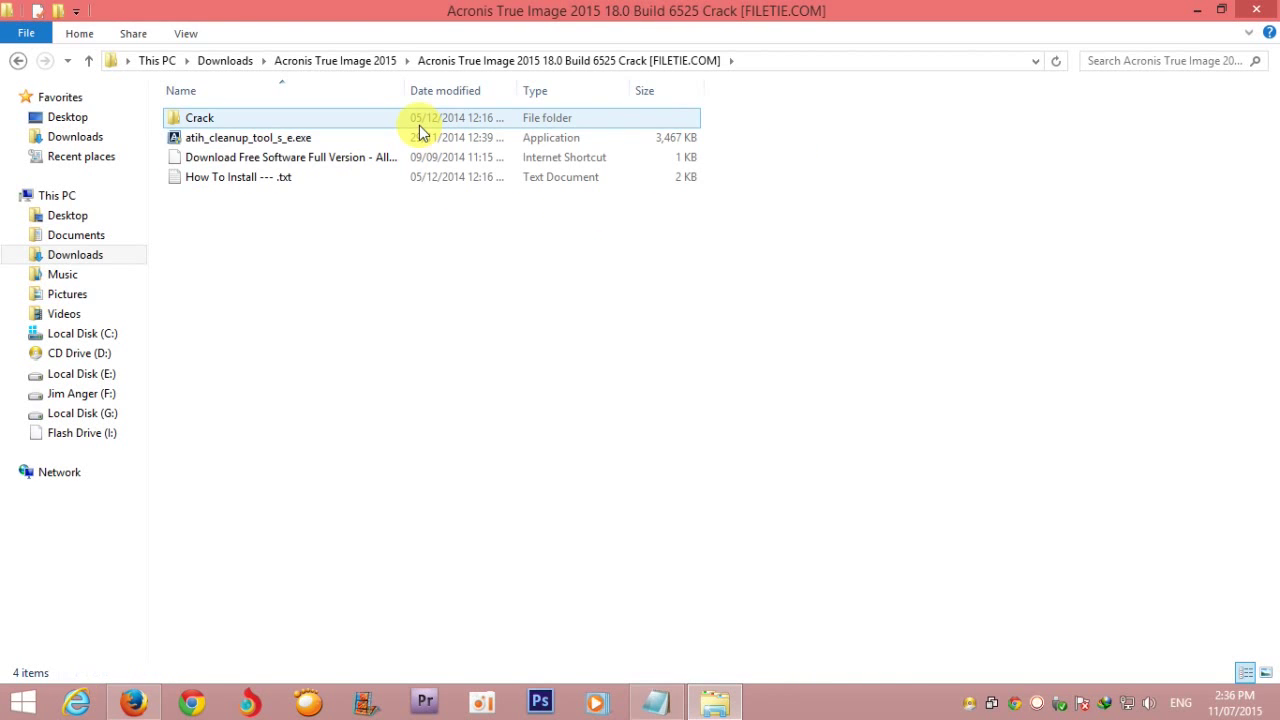
# Run TrueImage activation crack.exe from the Crack folder and dismiss the activator window.
pyautogui.doubleClick(198, 120)
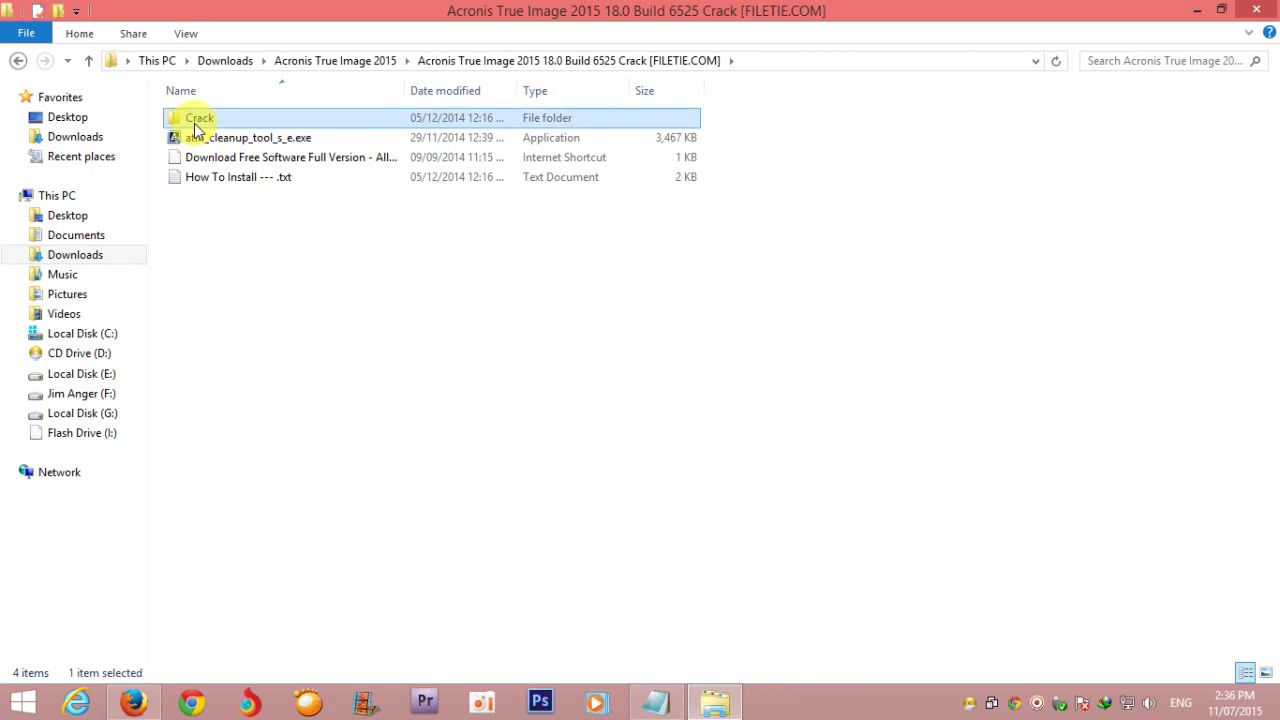
pyautogui.doubleClick(270, 142)
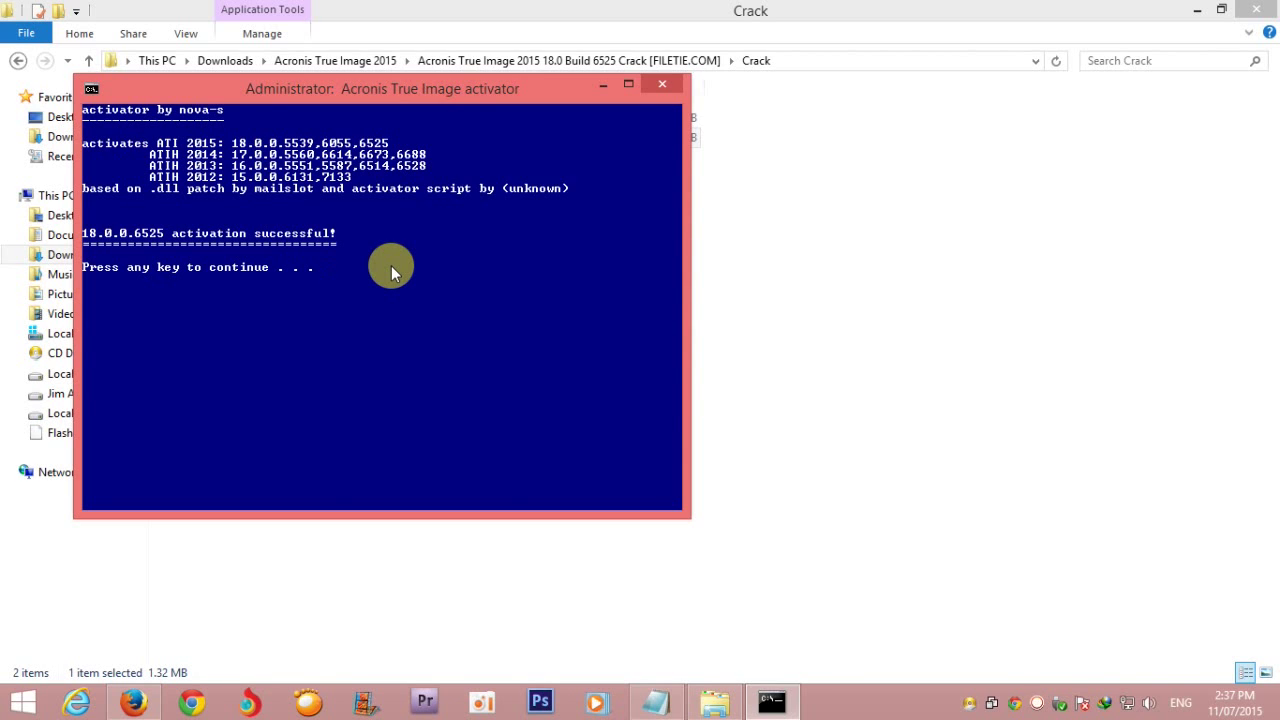
pyautogui.press('Return')
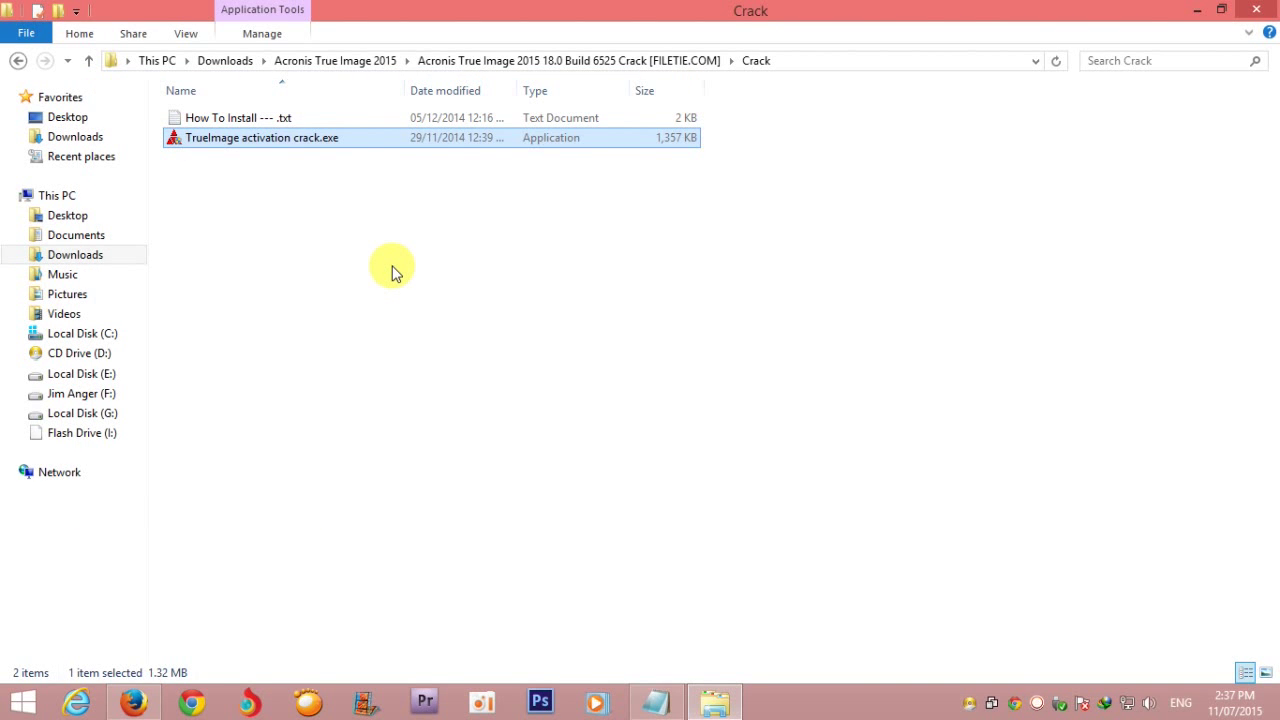
# Show the desktop with the Acronis True Image 2015 shortcut.
pyautogui.press('super+d')
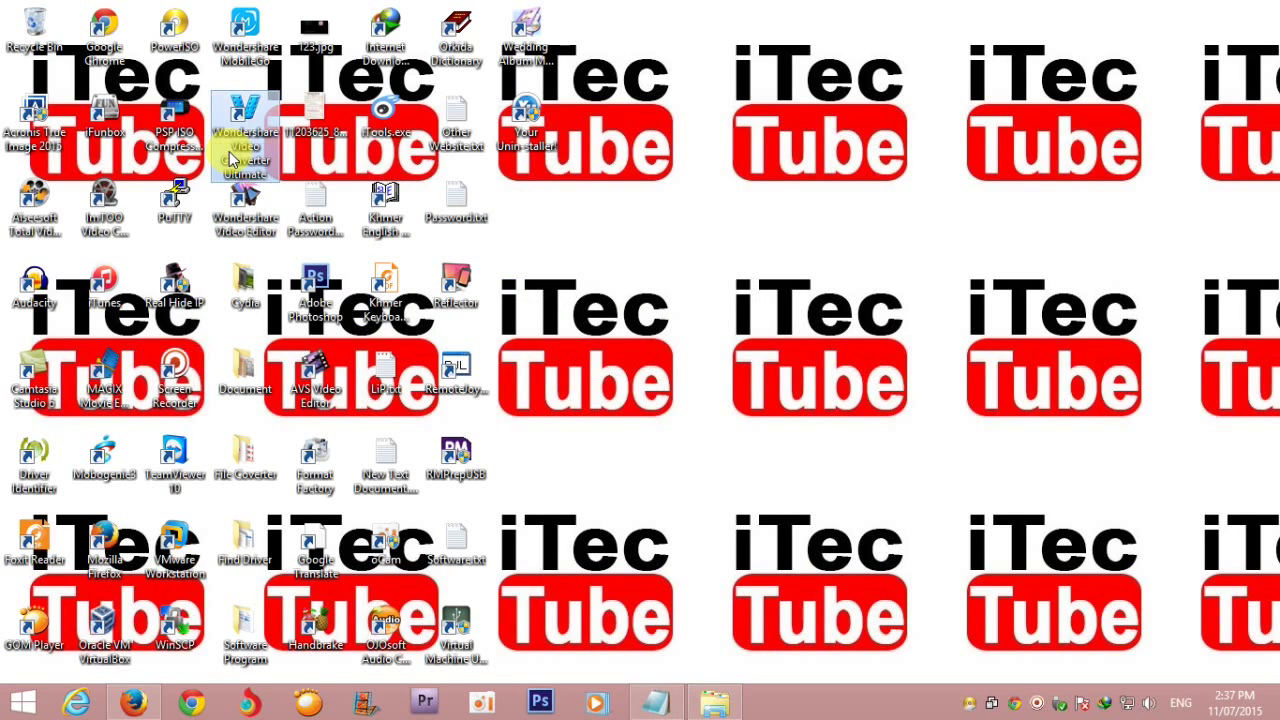
pyautogui.press('a')
pyautogui.press('Down')
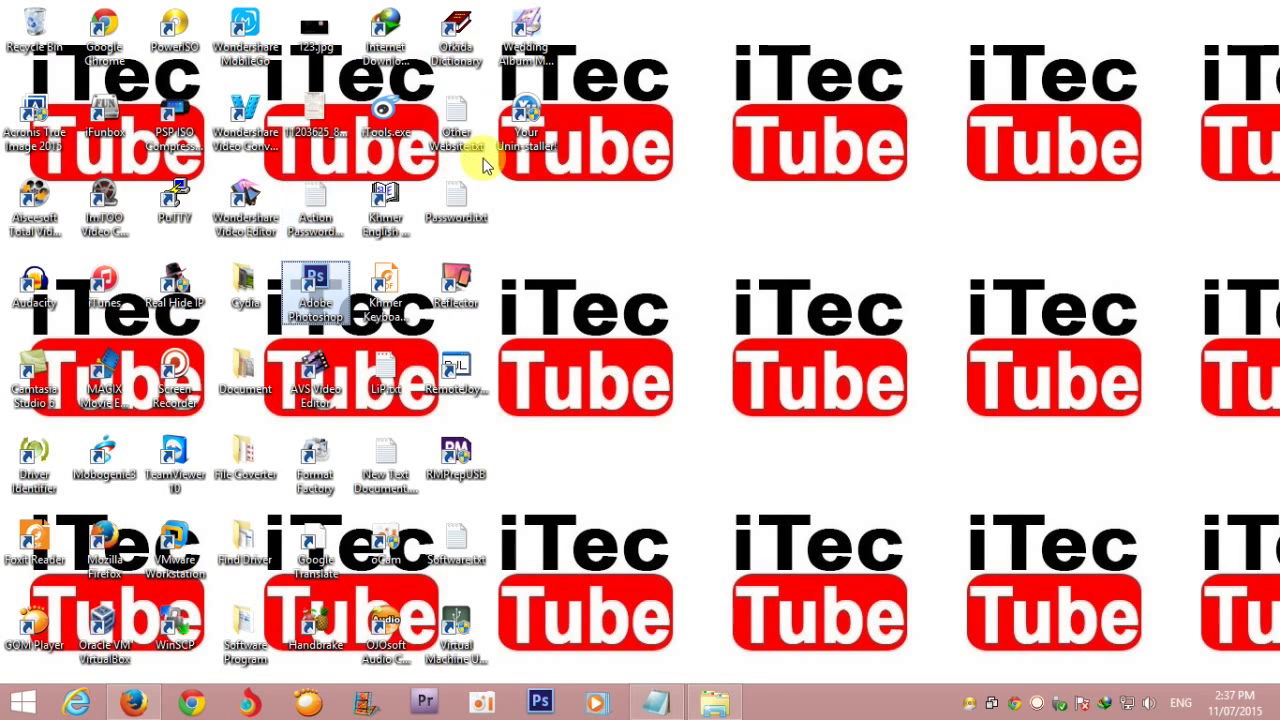
# Start Acronis True Image 2015 from the desktop and place the cursor in the serial number field.
pyautogui.press('Down')
pyautogui.press('a')
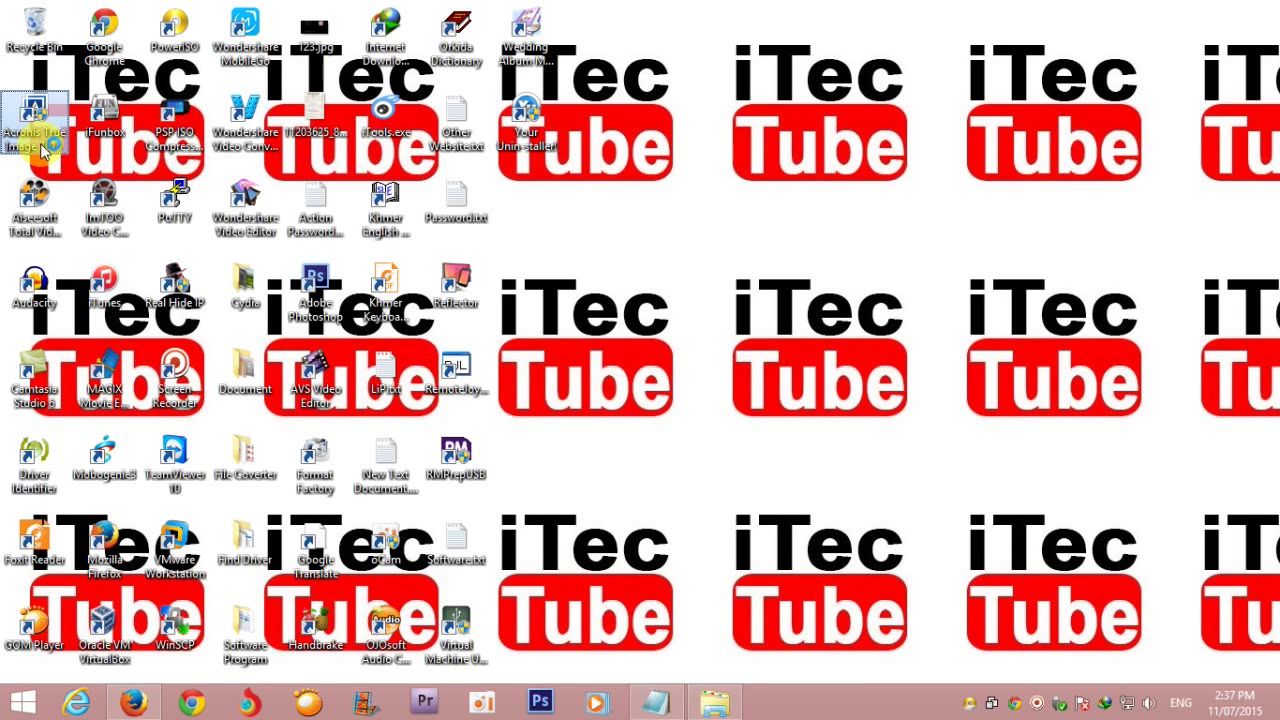
pyautogui.click(686, 258)
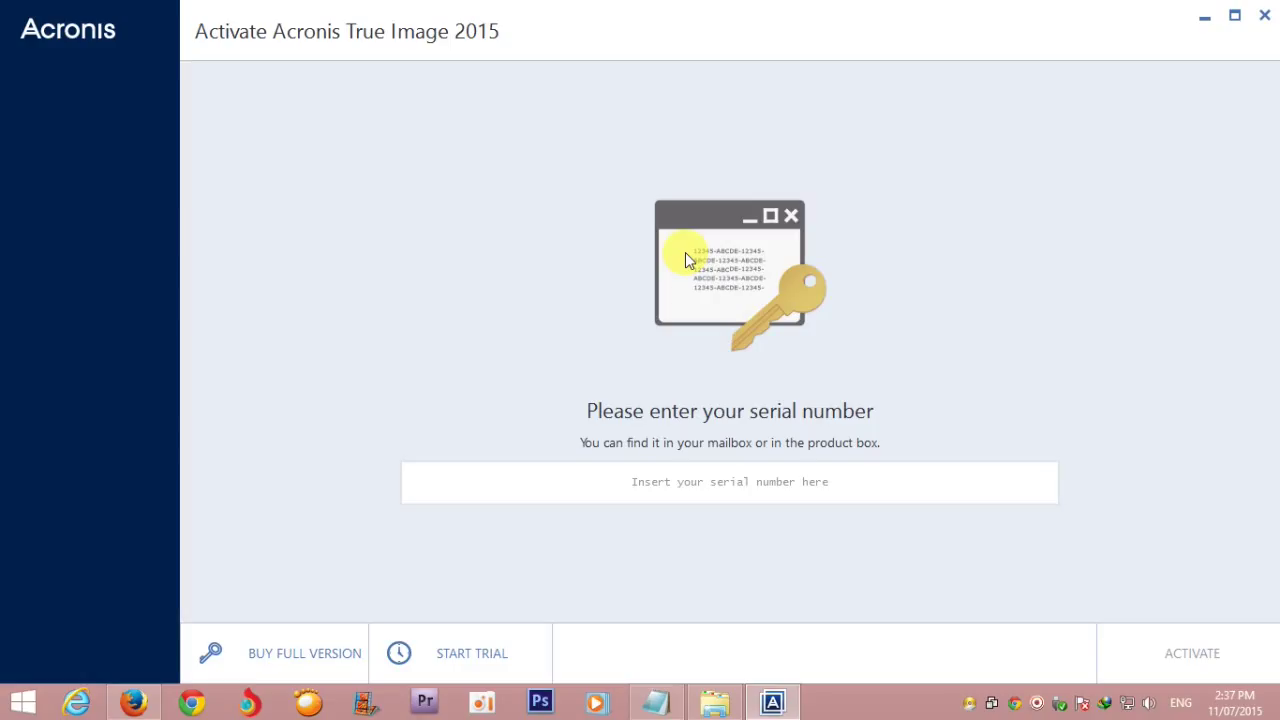
pyautogui.click(677, 482)
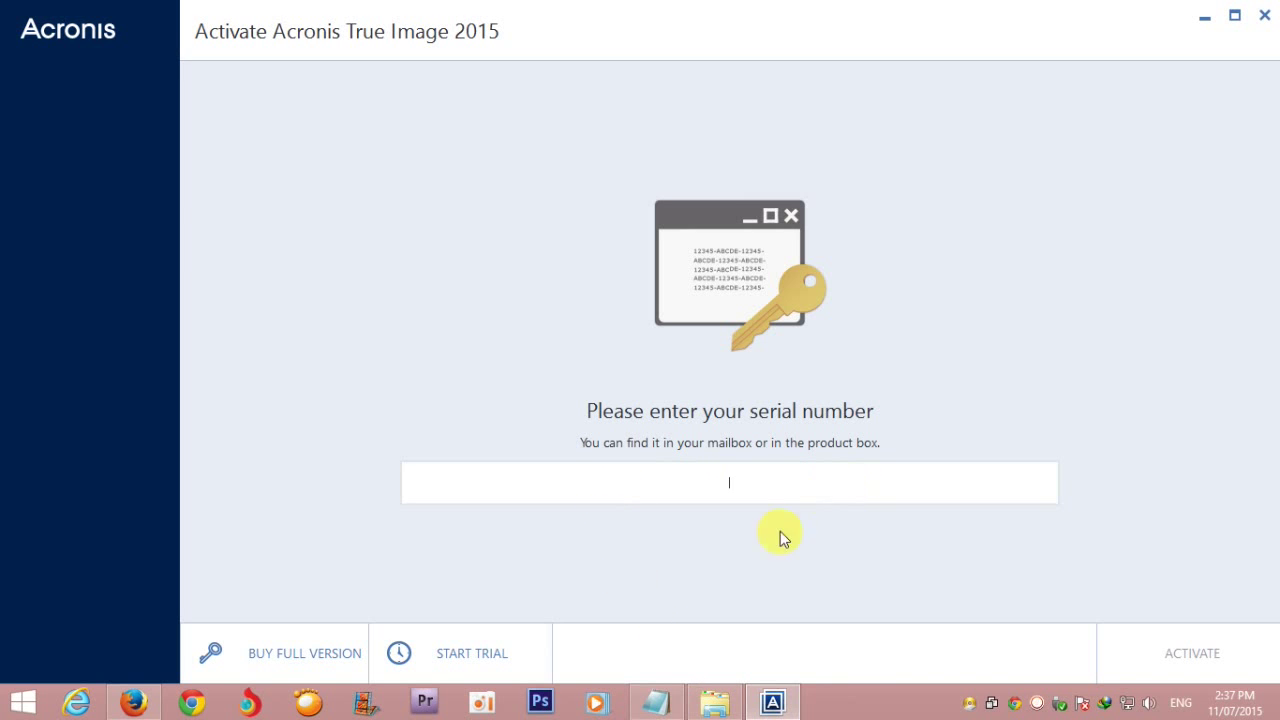
# Open How To Install --- .txt from the Crack folder and copy the listed serial keys.
pyautogui.click(712, 703)
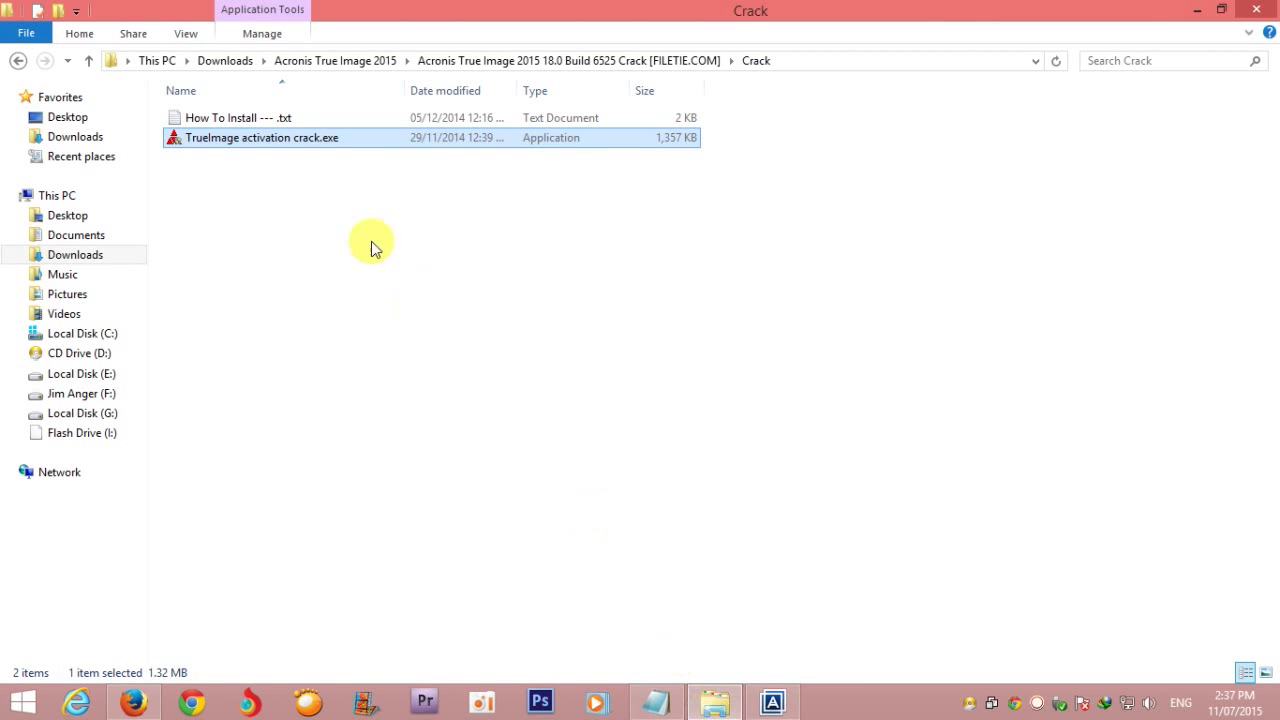
pyautogui.doubleClick(260, 120)
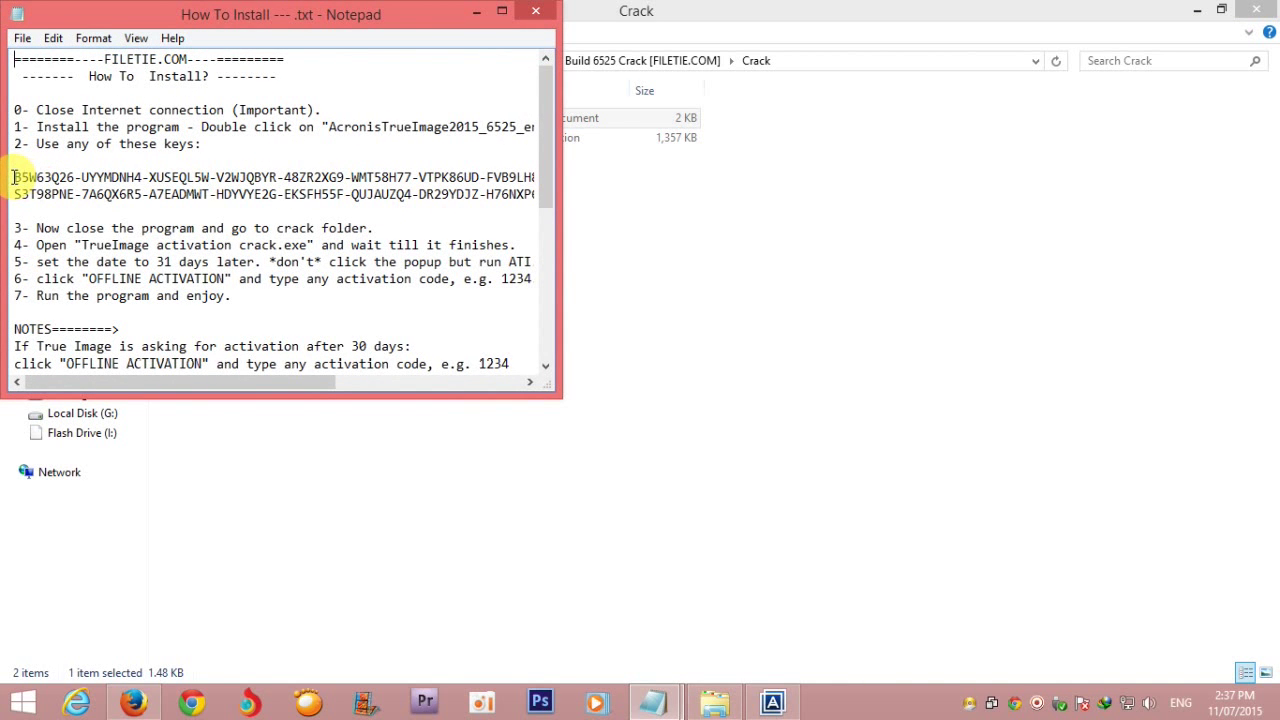
pyautogui.moveTo(14, 177); pyautogui.dragTo(503, 200)
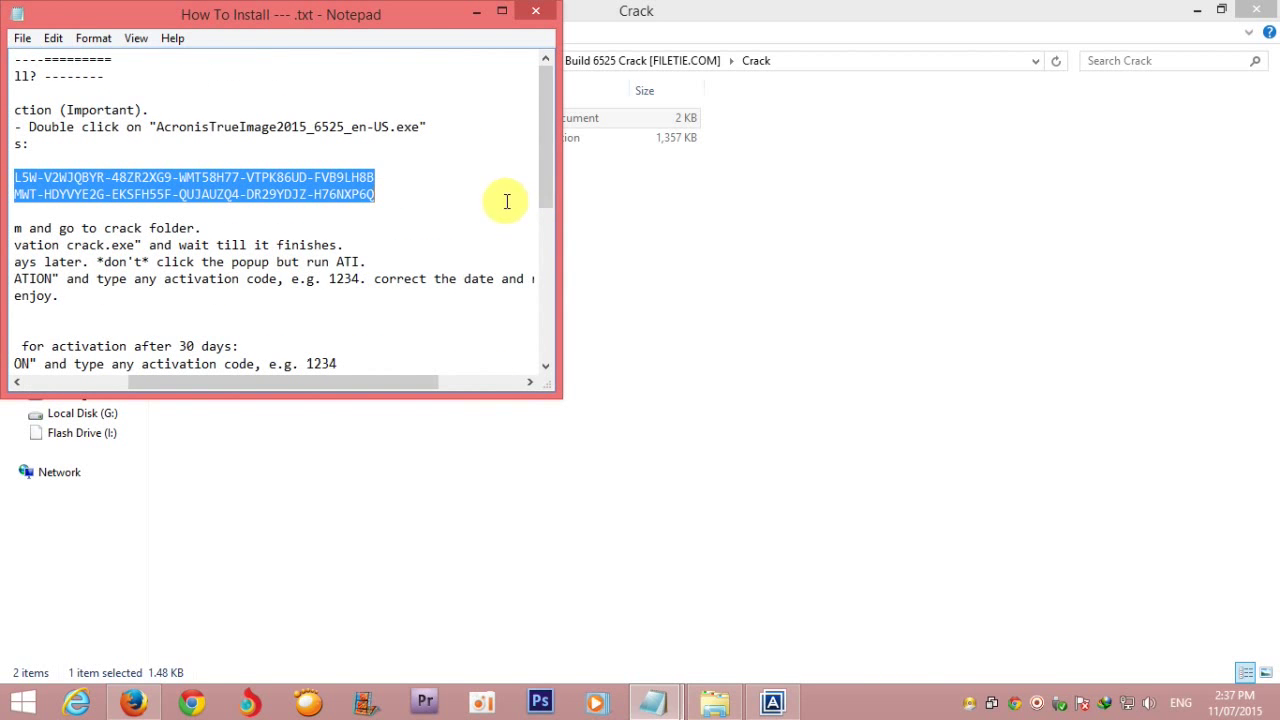
# Paste the copied serial number into the Acronis True Image 2015 activation window and activate the product.
pyautogui.click(772, 702)
pyautogui.click(709, 498)
pyautogui.hotkey('ctrl', 'v')
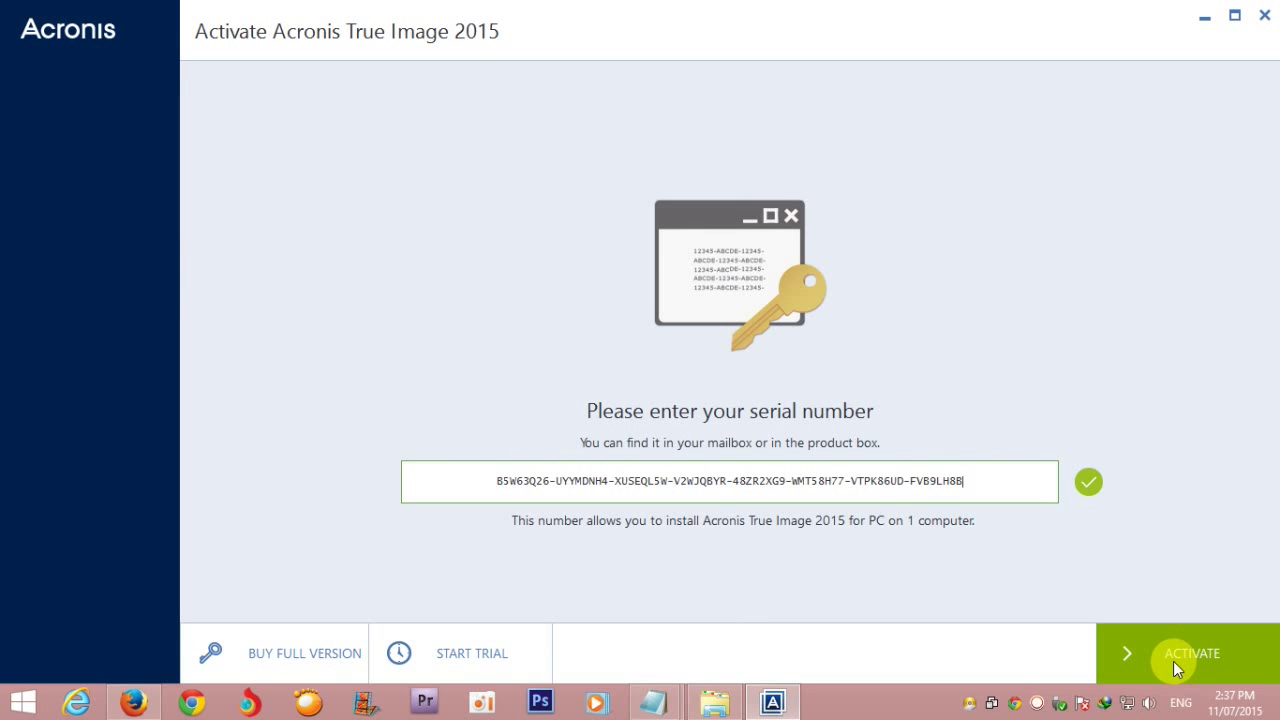
pyautogui.click(1173, 661)
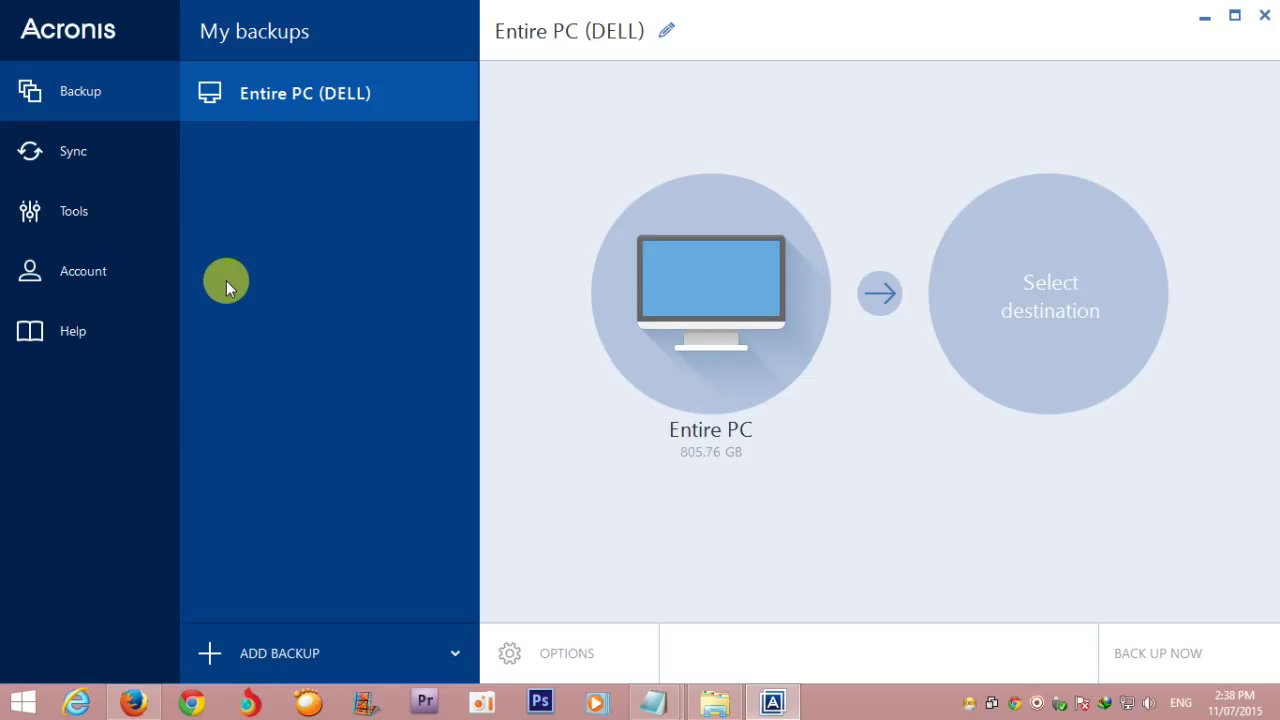
# Start Rescue Media Builder and choose Acronis bootable rescue media with an ISO file as the destination.
pyautogui.click(67, 220)
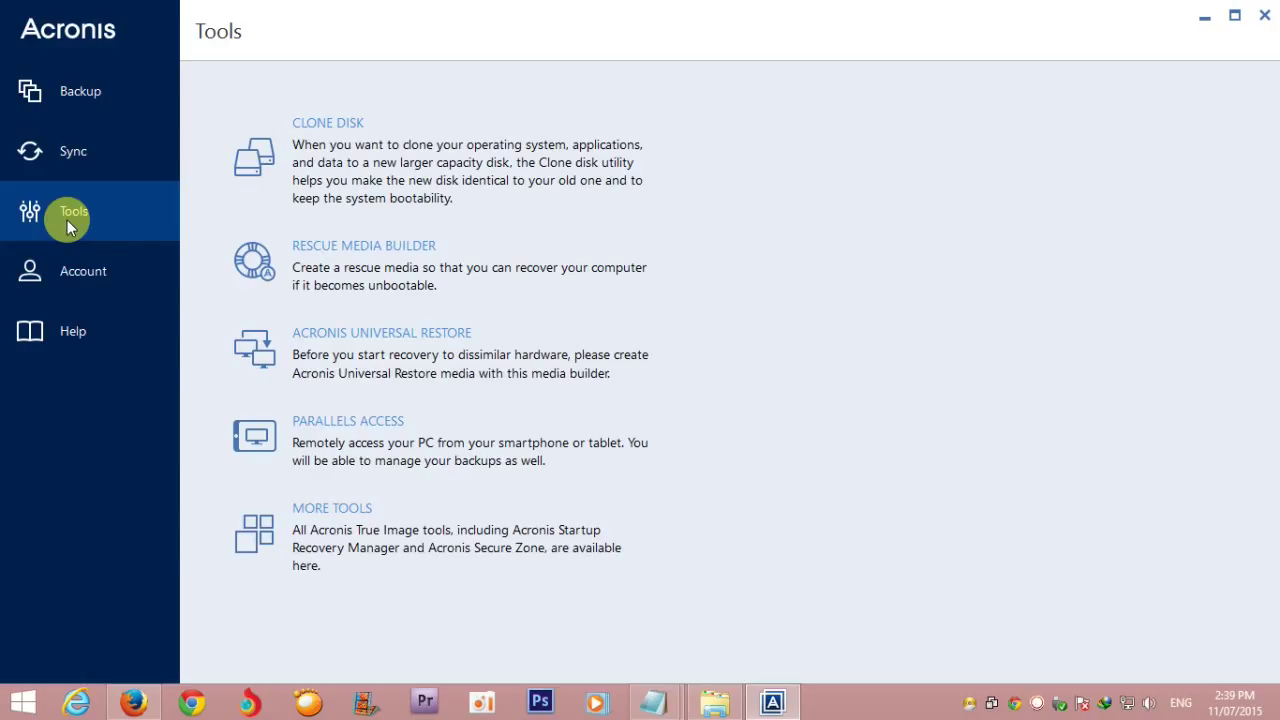
pyautogui.click(343, 268)
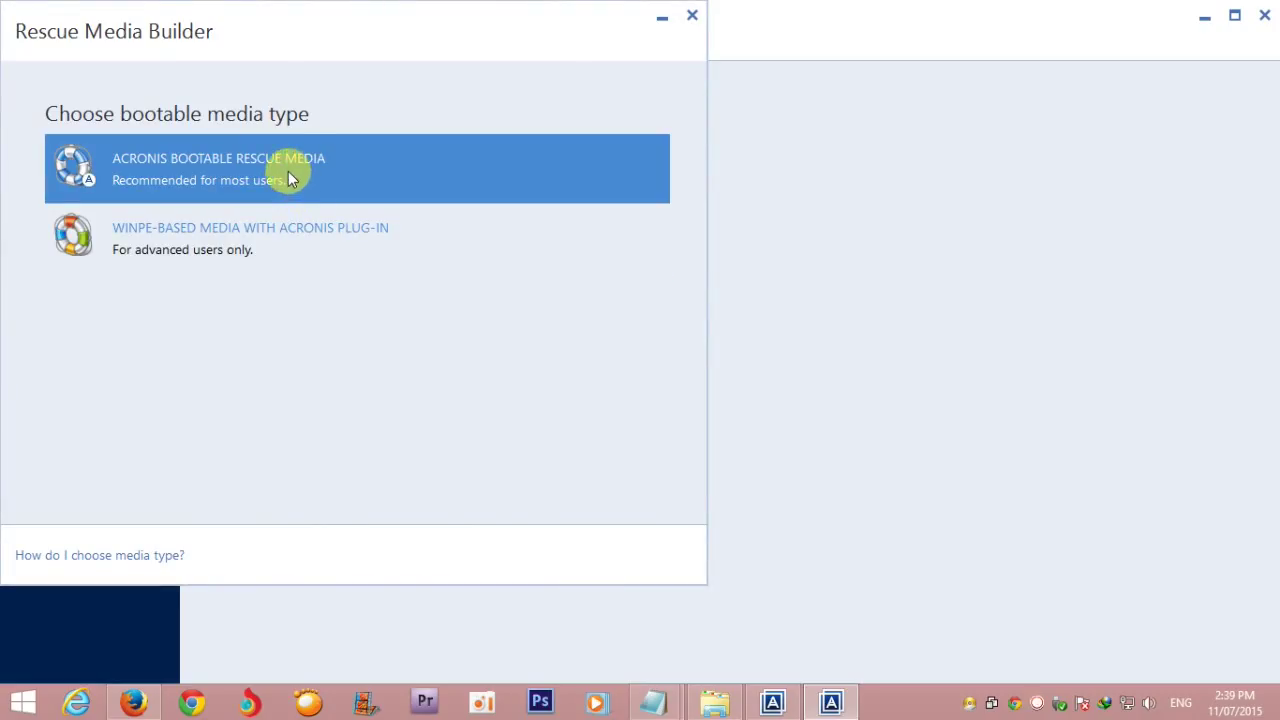
pyautogui.click(195, 178)
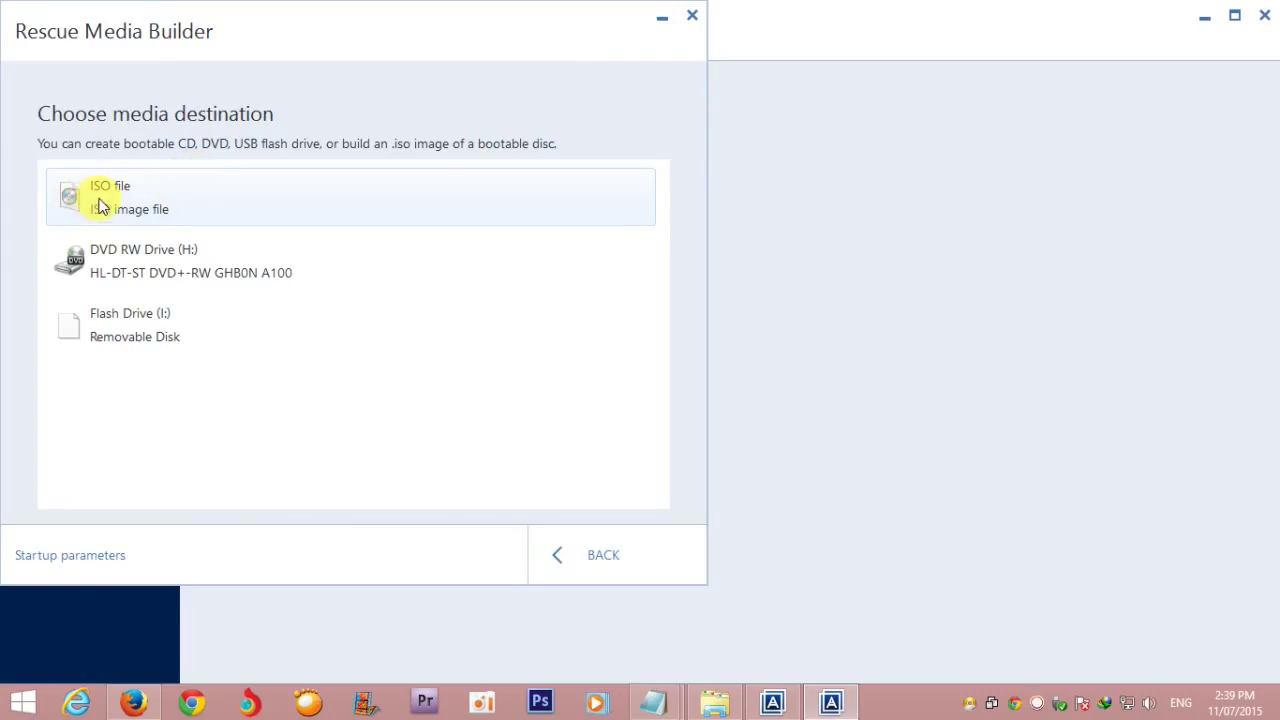
pyautogui.click(177, 203)
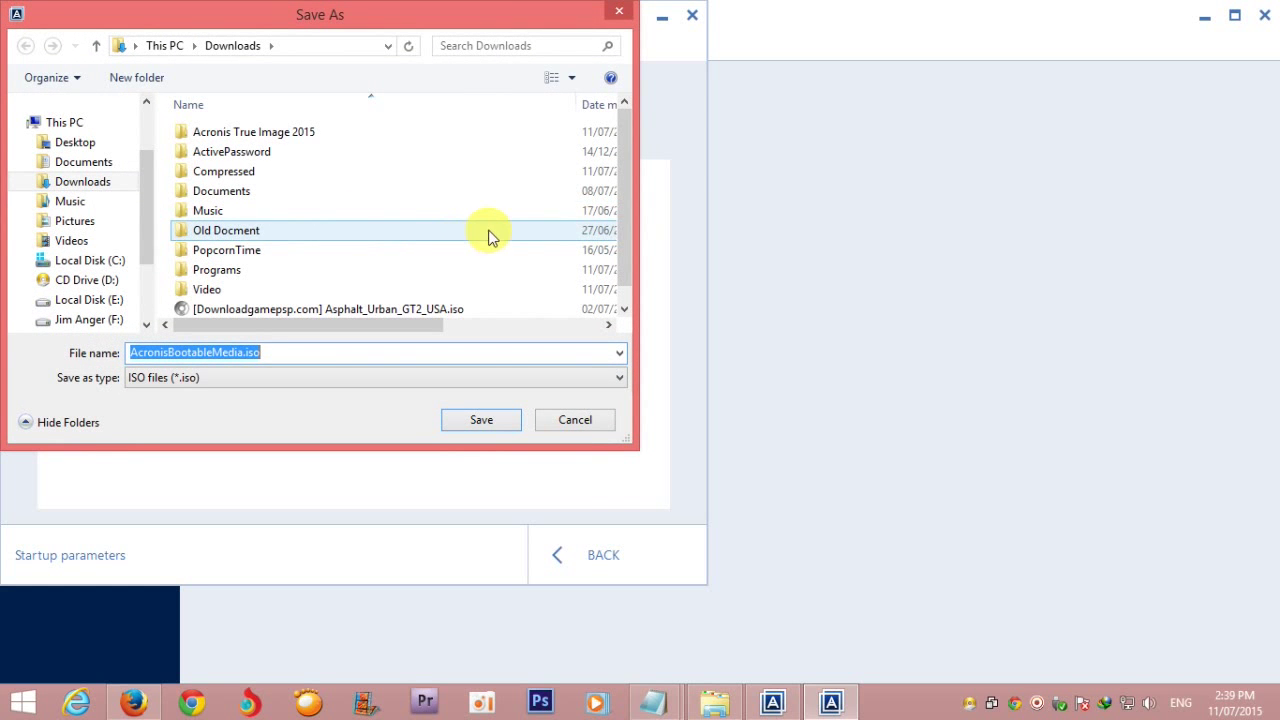
# Name the rescue image Acronis True Image 2015.iso and save it in the Downloads folder.
pyautogui.scroll(-1, 618, 220)
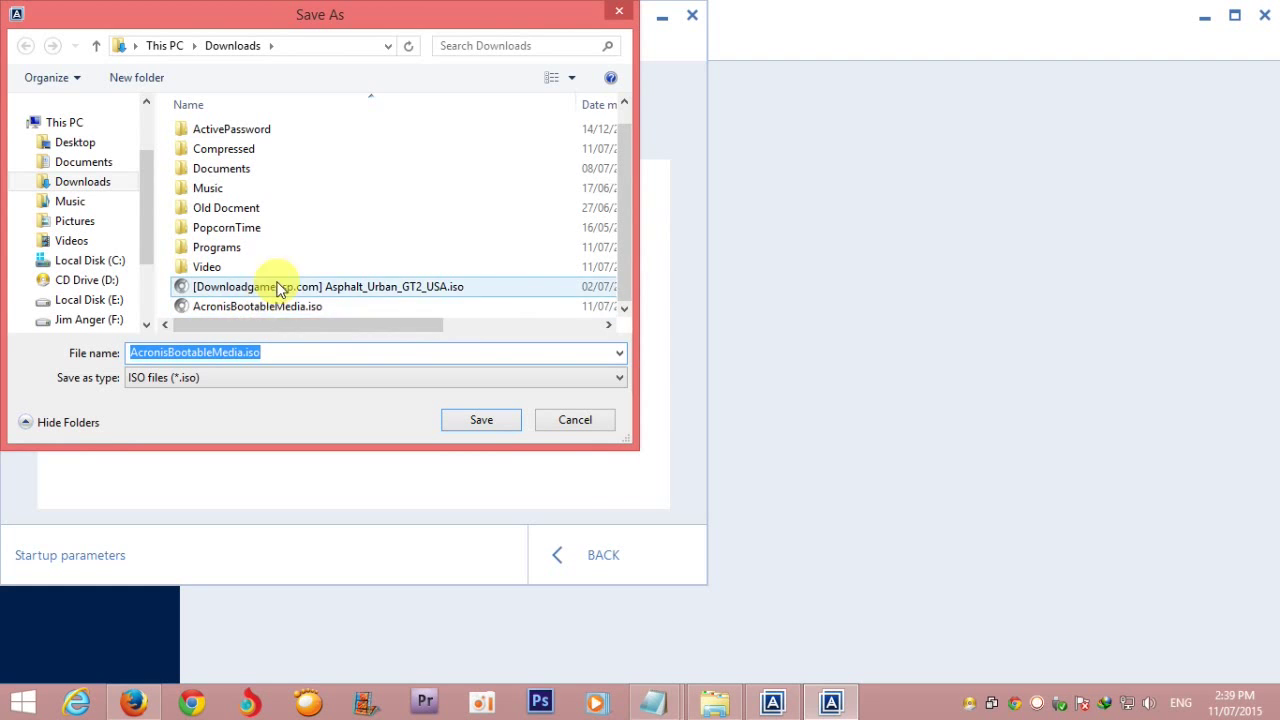
pyautogui.click(170, 354)
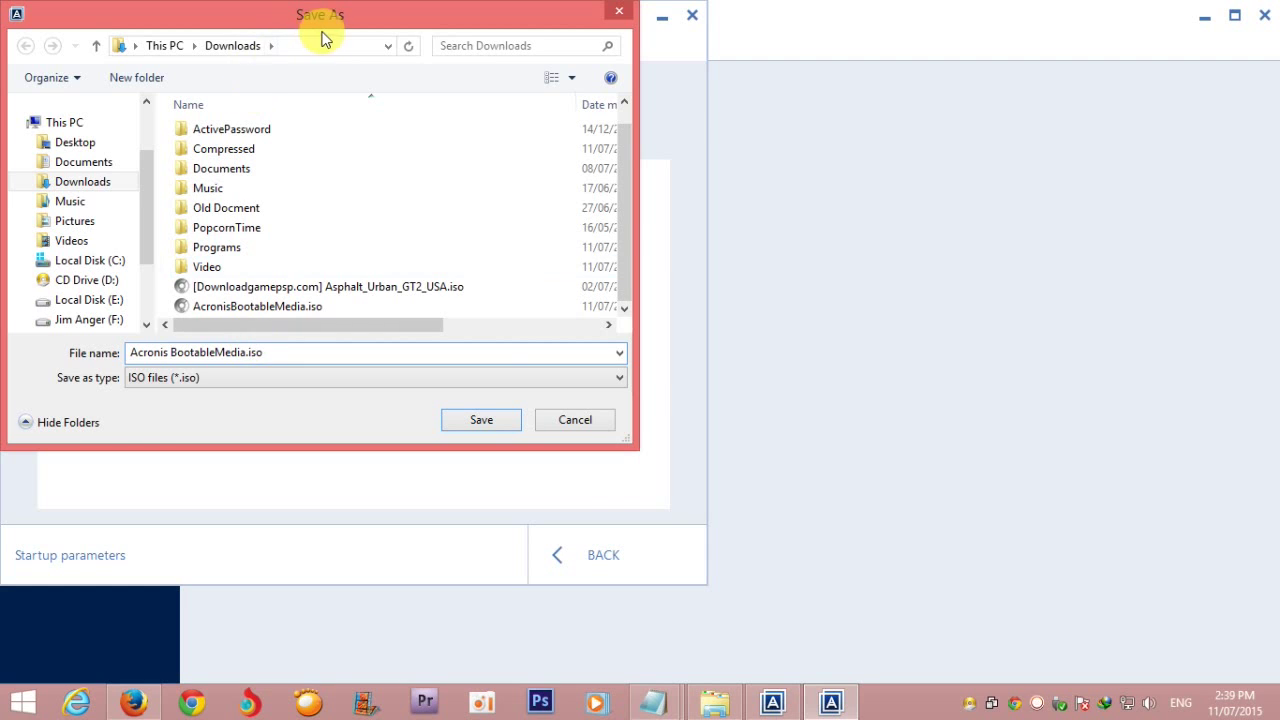
pyautogui.write('T')
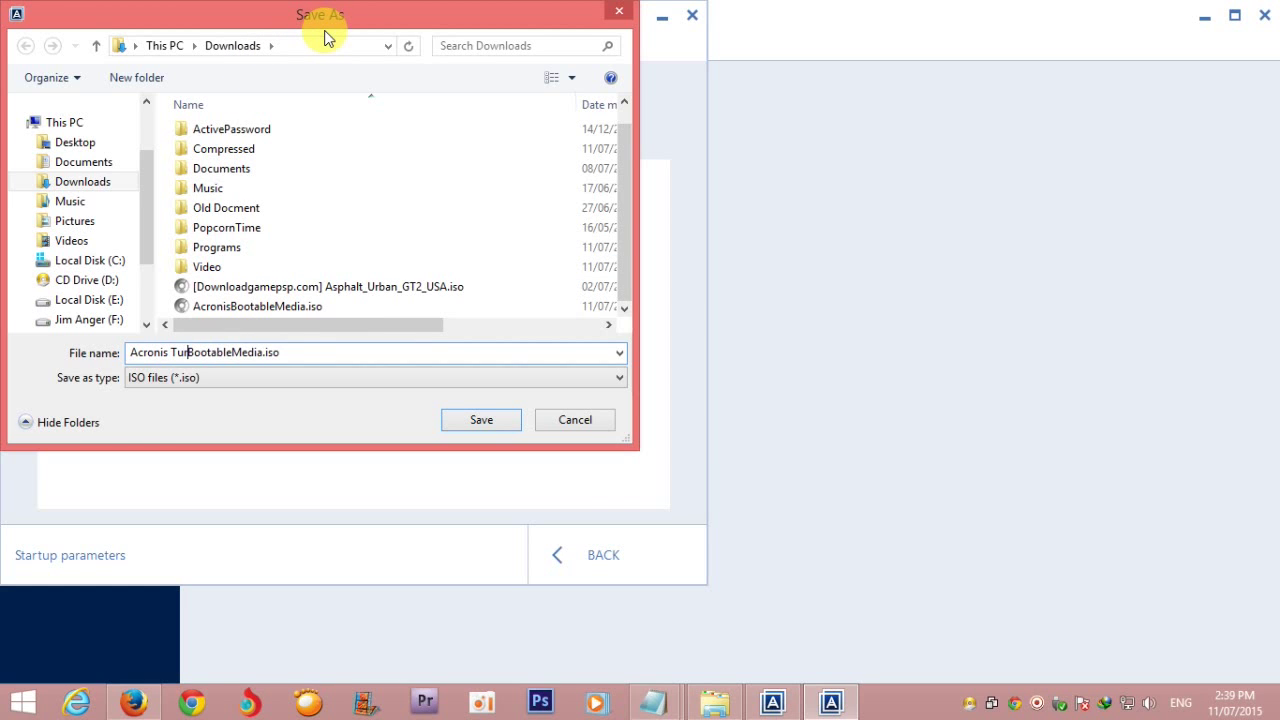
pyautogui.write('rue Ima')
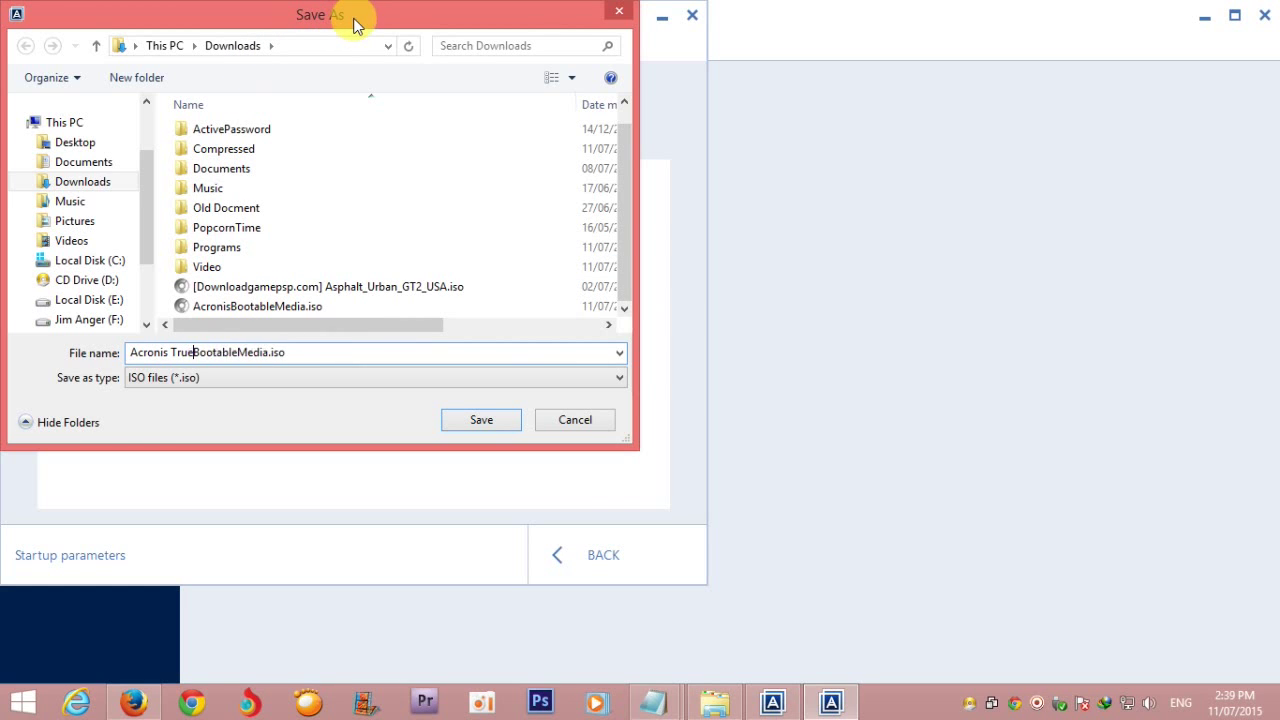
pyautogui.write('ge 2')
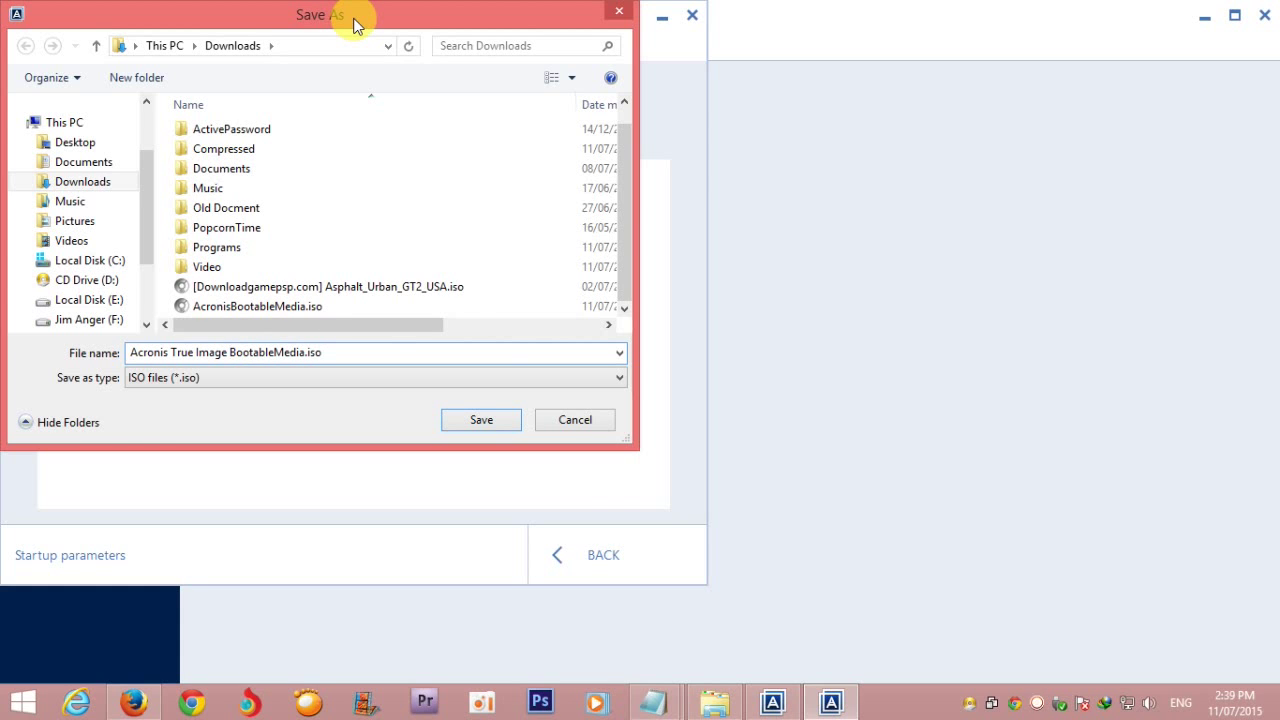
pyautogui.write('015')
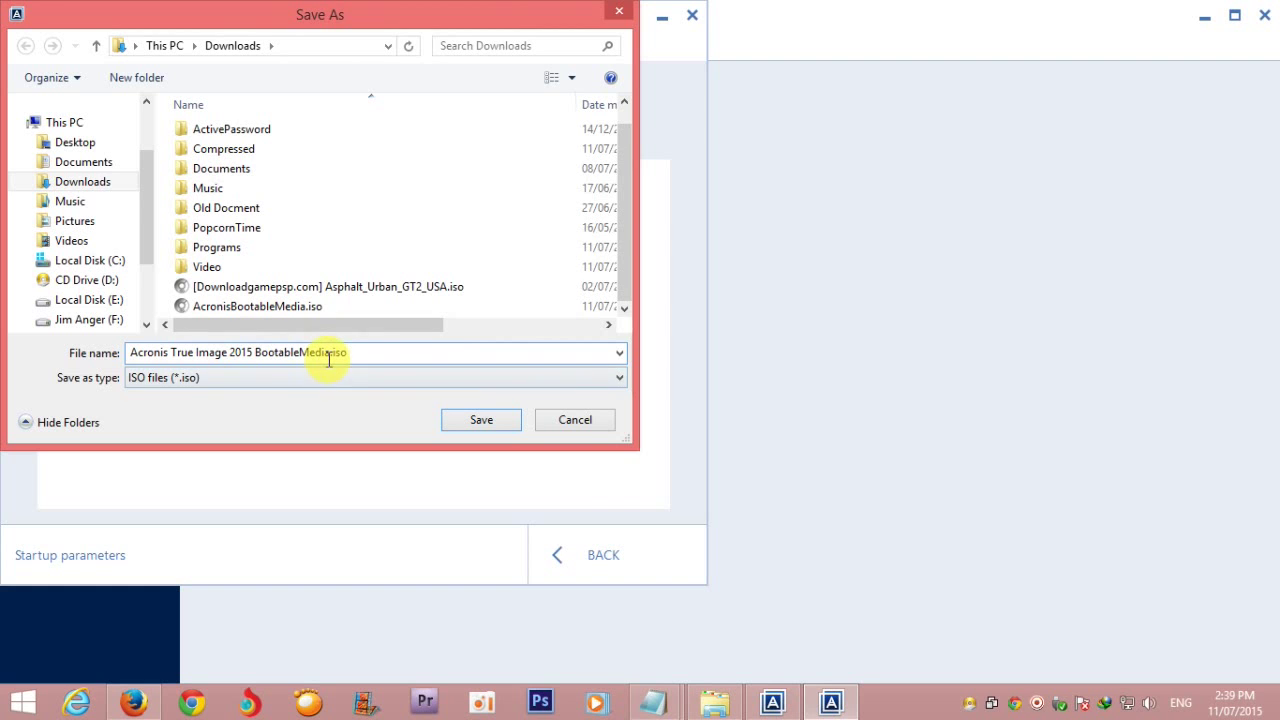
pyautogui.moveTo(331, 354); pyautogui.dragTo(257, 352)
pyautogui.press('BackSpace')
pyautogui.press('BackSpace')
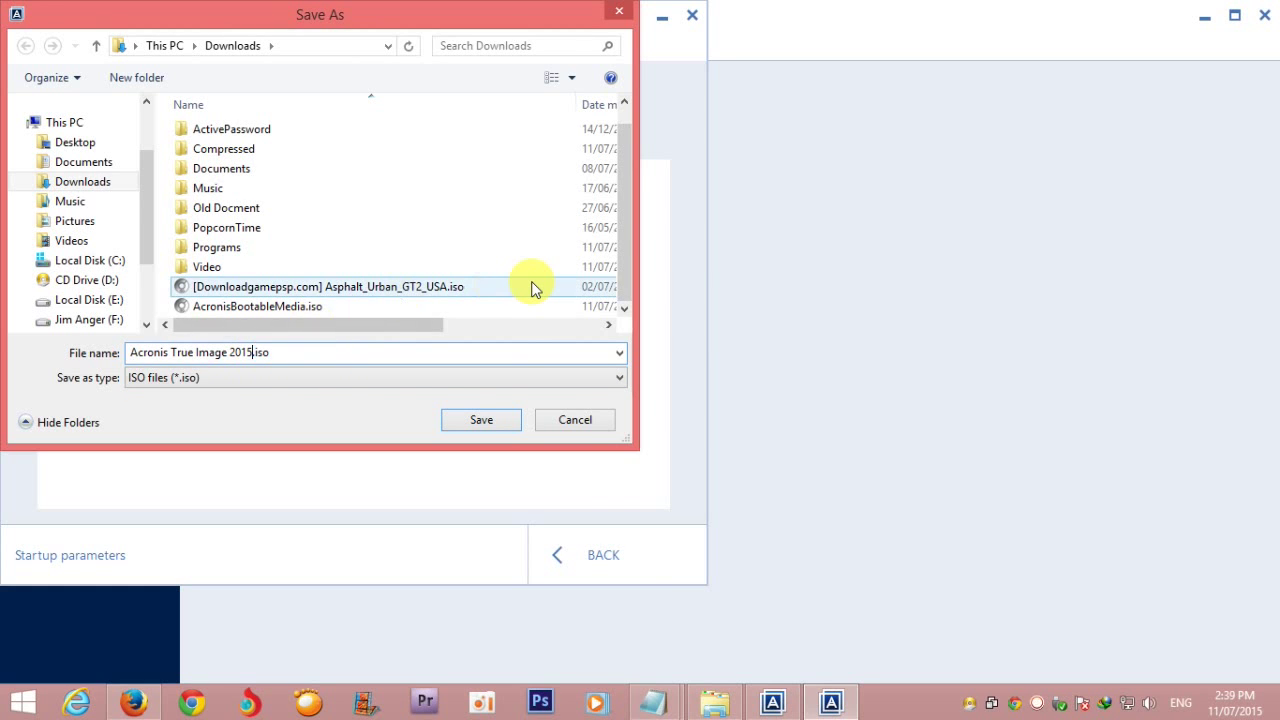
pyautogui.click(484, 421)
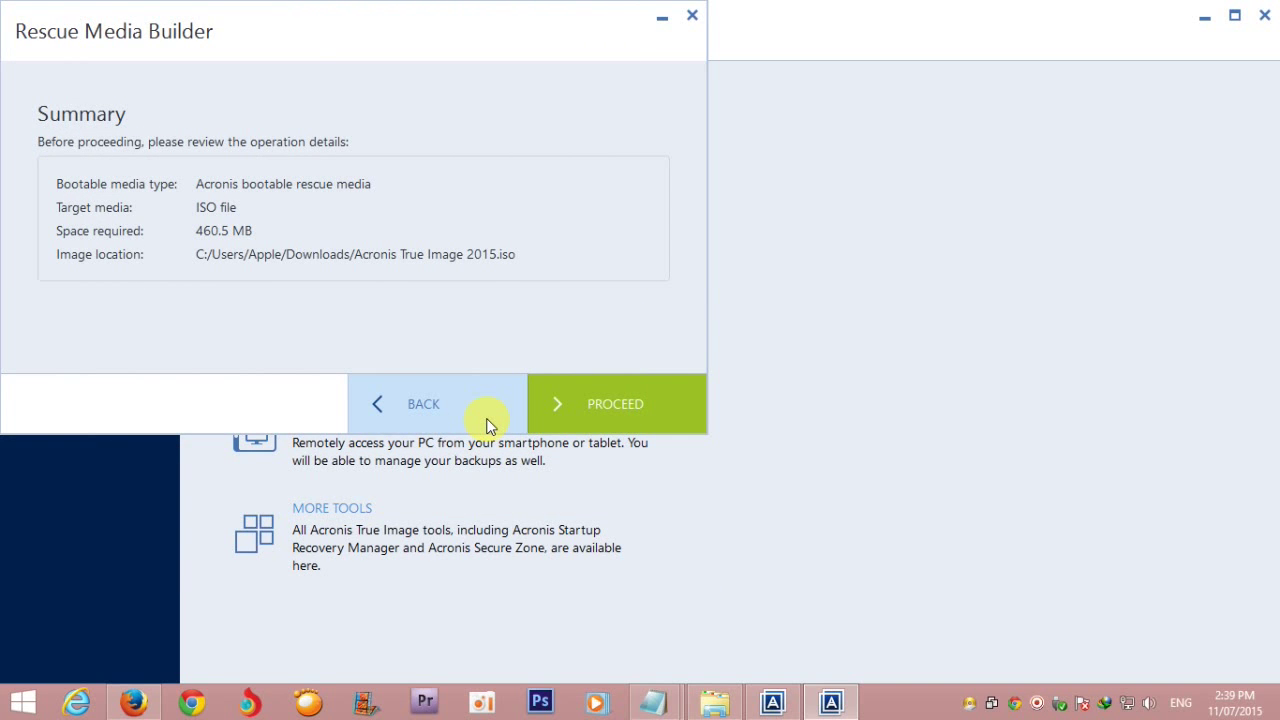
# Build the bootable rescue ISO, then close Rescue Media Builder and Acronis True Image.
pyautogui.click(629, 403)
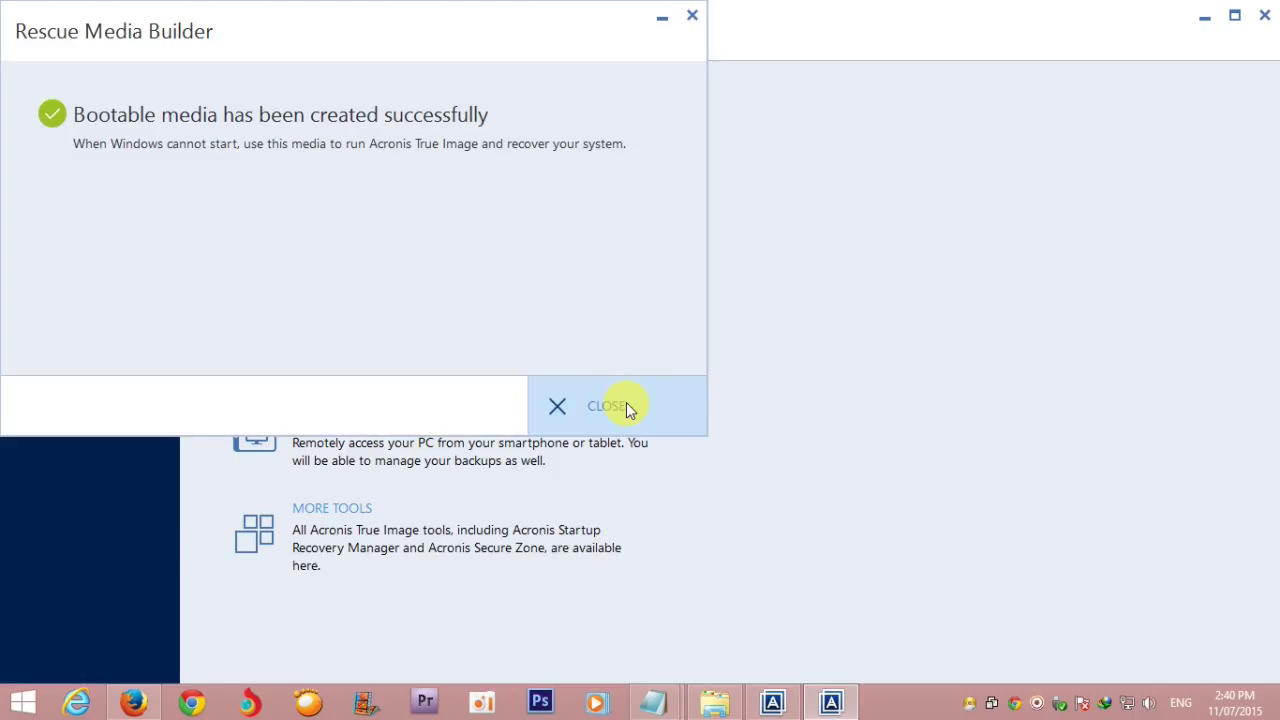
pyautogui.click(612, 405)
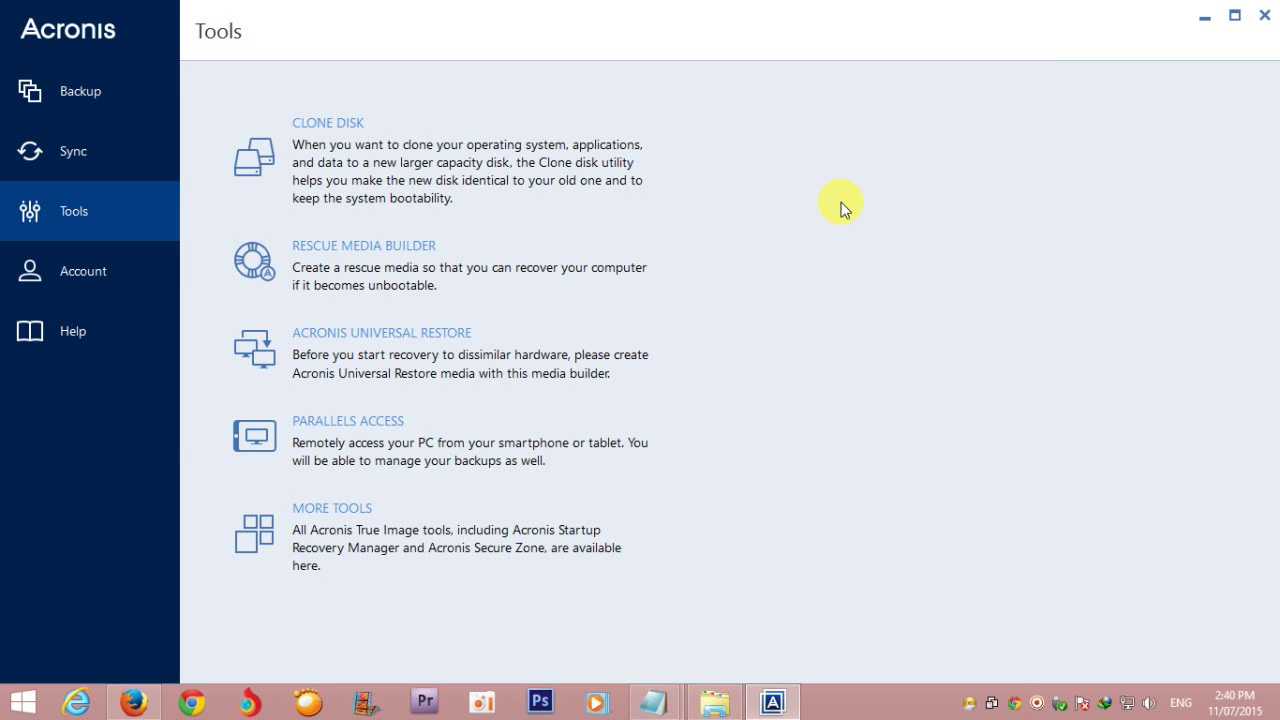
pyautogui.click(1262, 18)
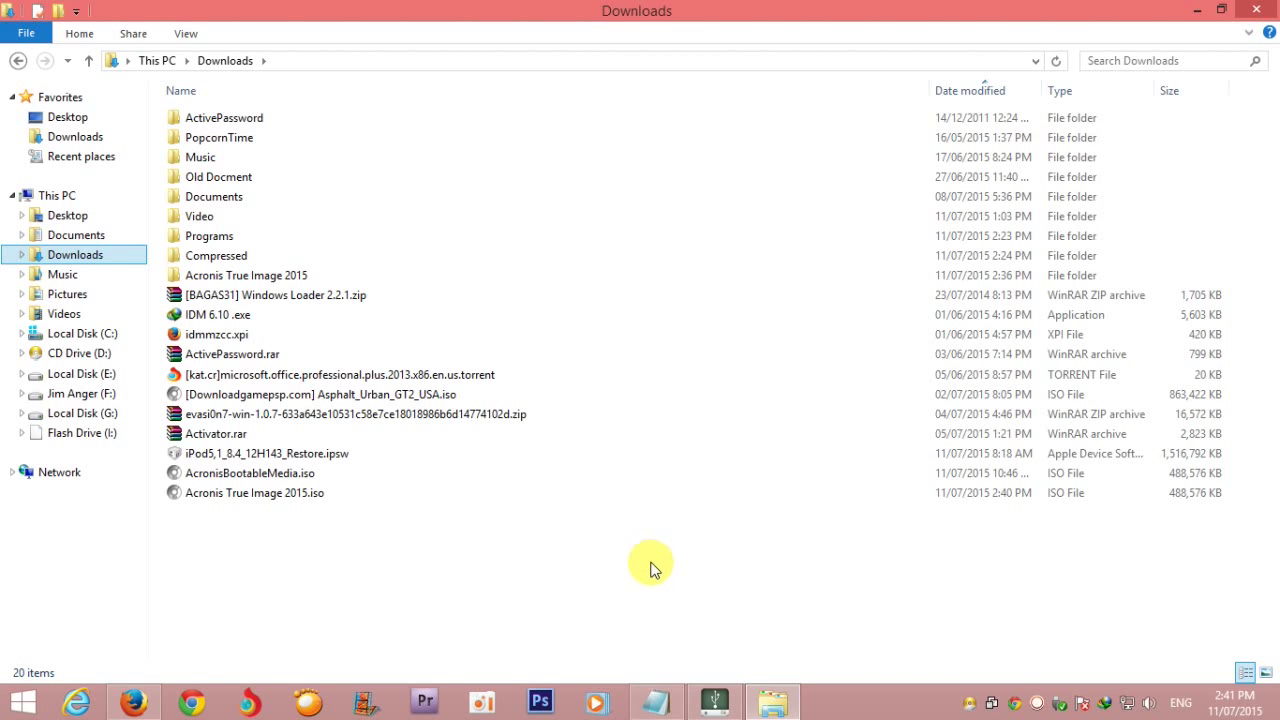
# Copy Acronis True Image 2015.iso from the Downloads folder.
pyautogui.rightClick(277, 497)
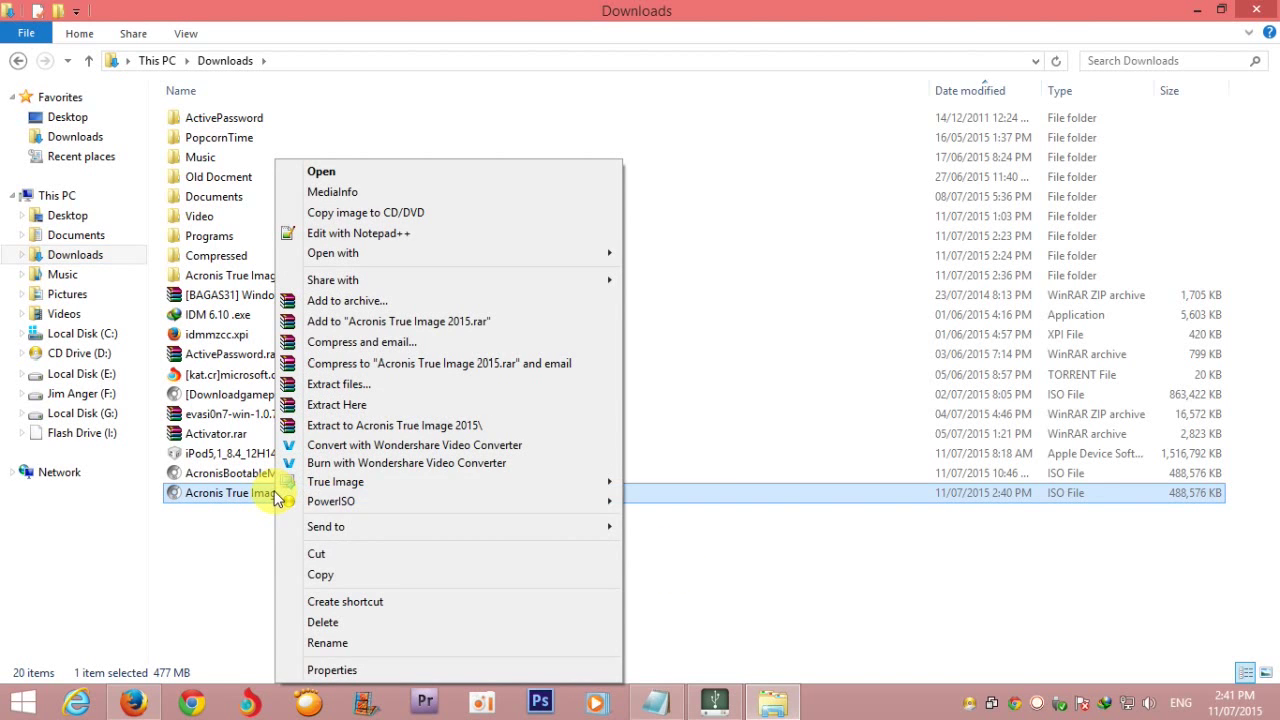
pyautogui.click(340, 578)
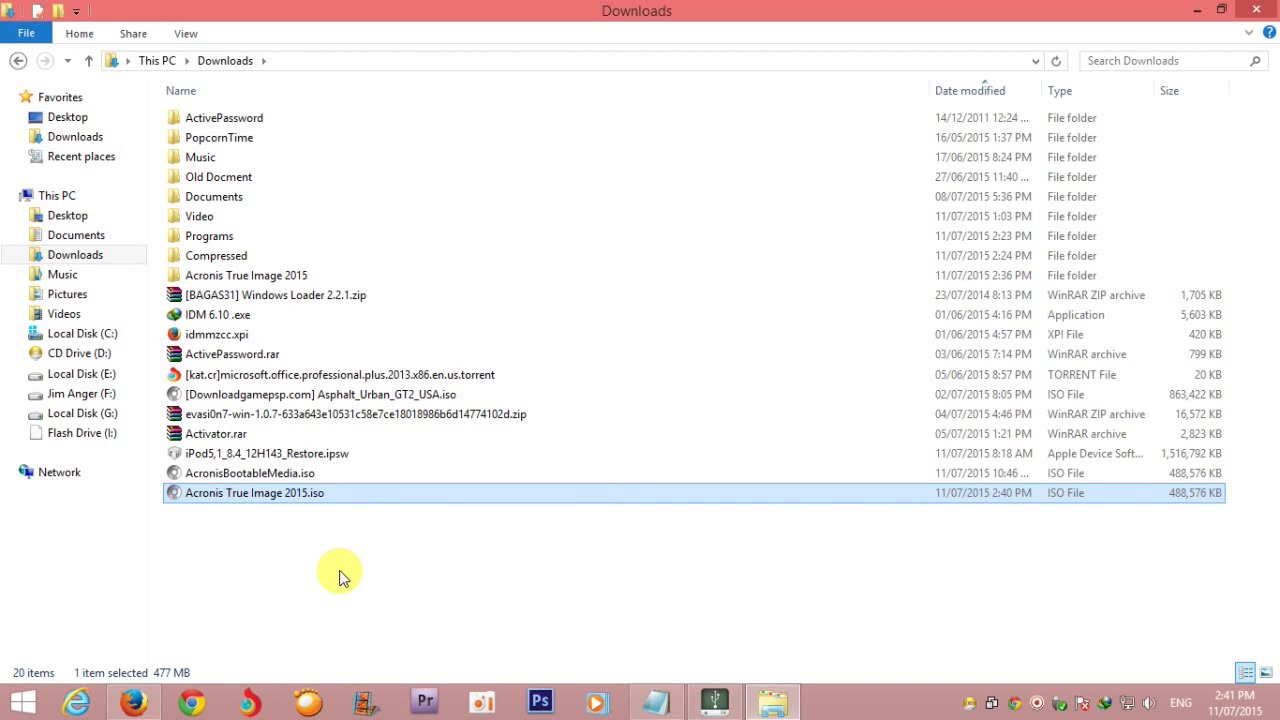
pyautogui.click(528, 570)
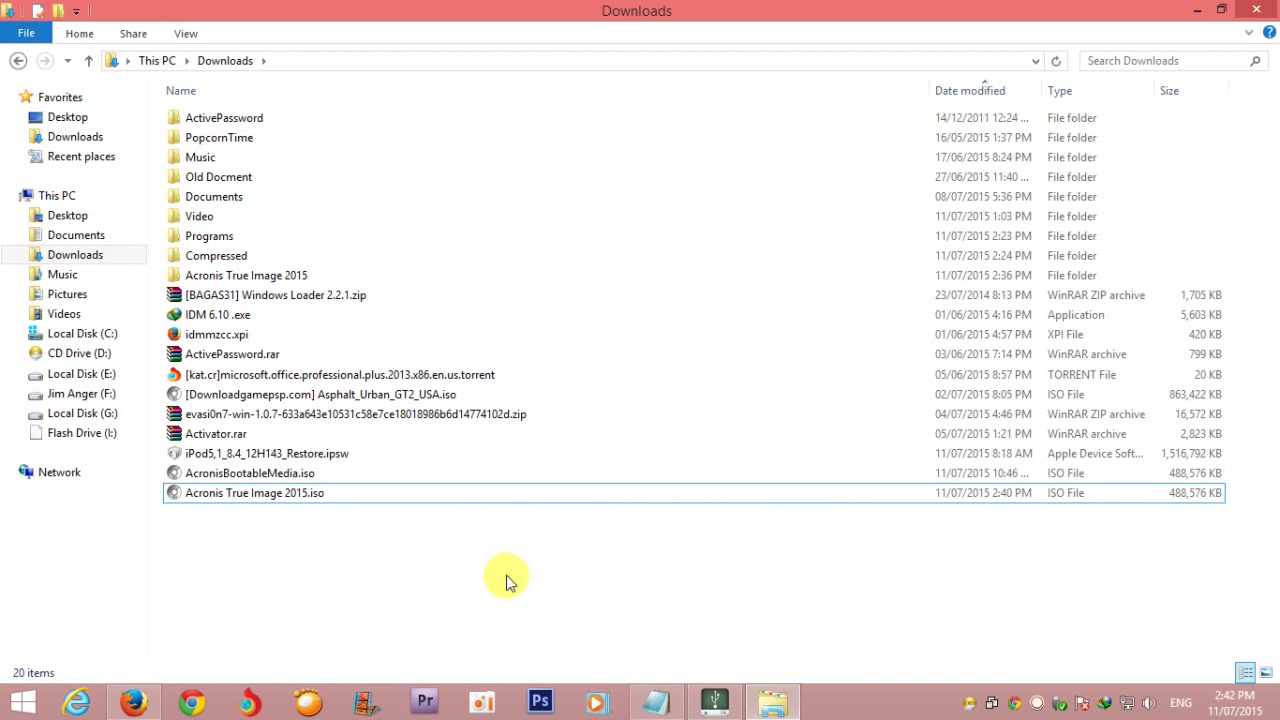
# Paste the copied ISO file into the _ISO\UTILITIES folder on Flash Drive (I:).
pyautogui.click(82, 433)
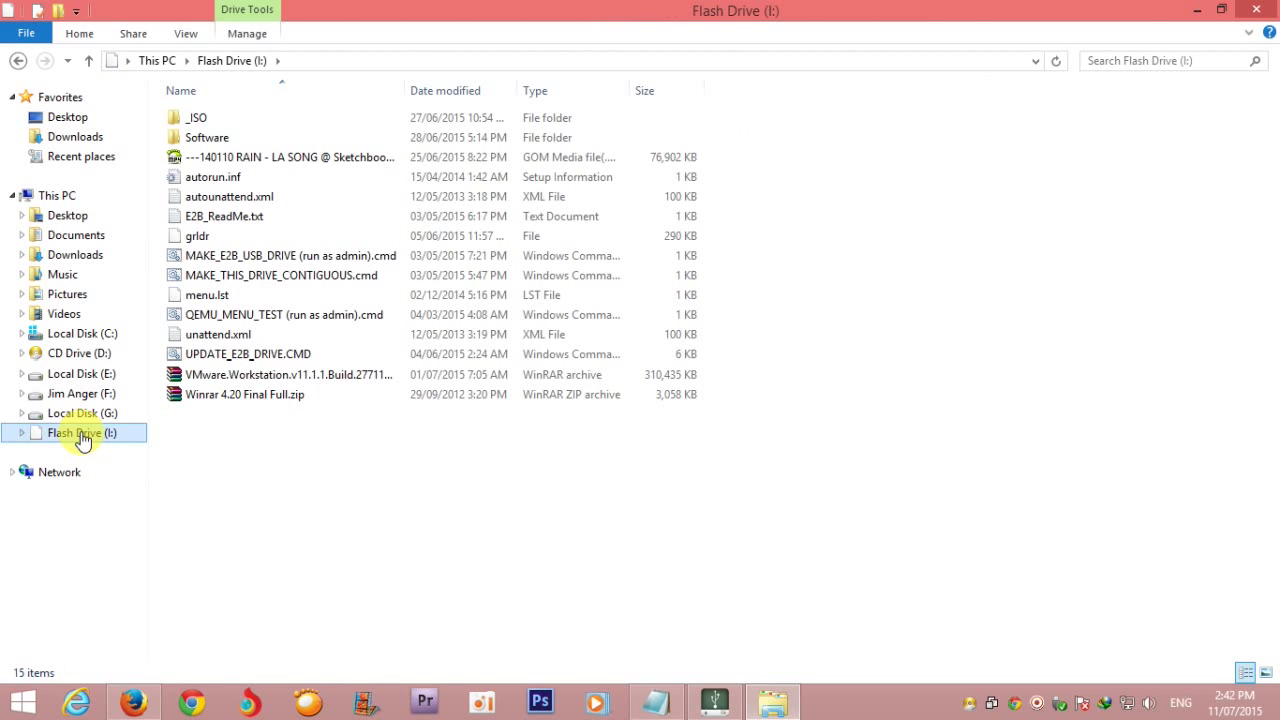
pyautogui.doubleClick(205, 118)
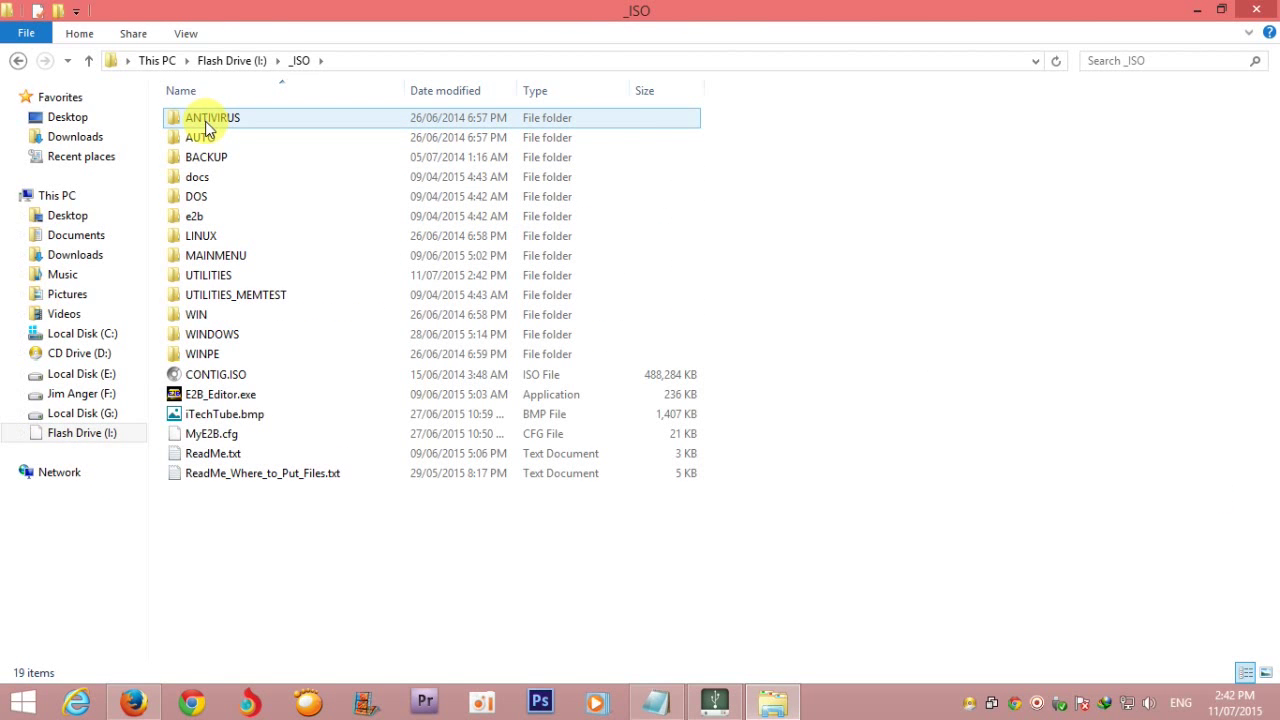
pyautogui.doubleClick(212, 278)
pyautogui.rightClick(288, 276)
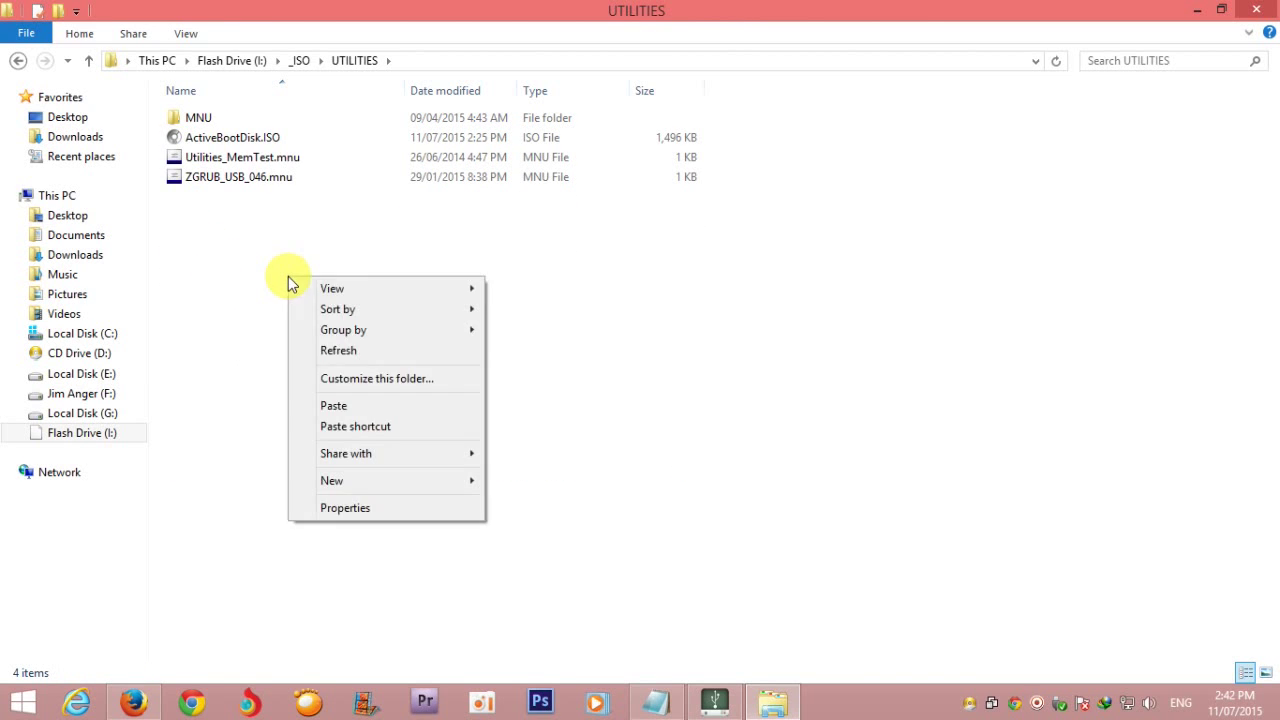
pyautogui.click(335, 406)
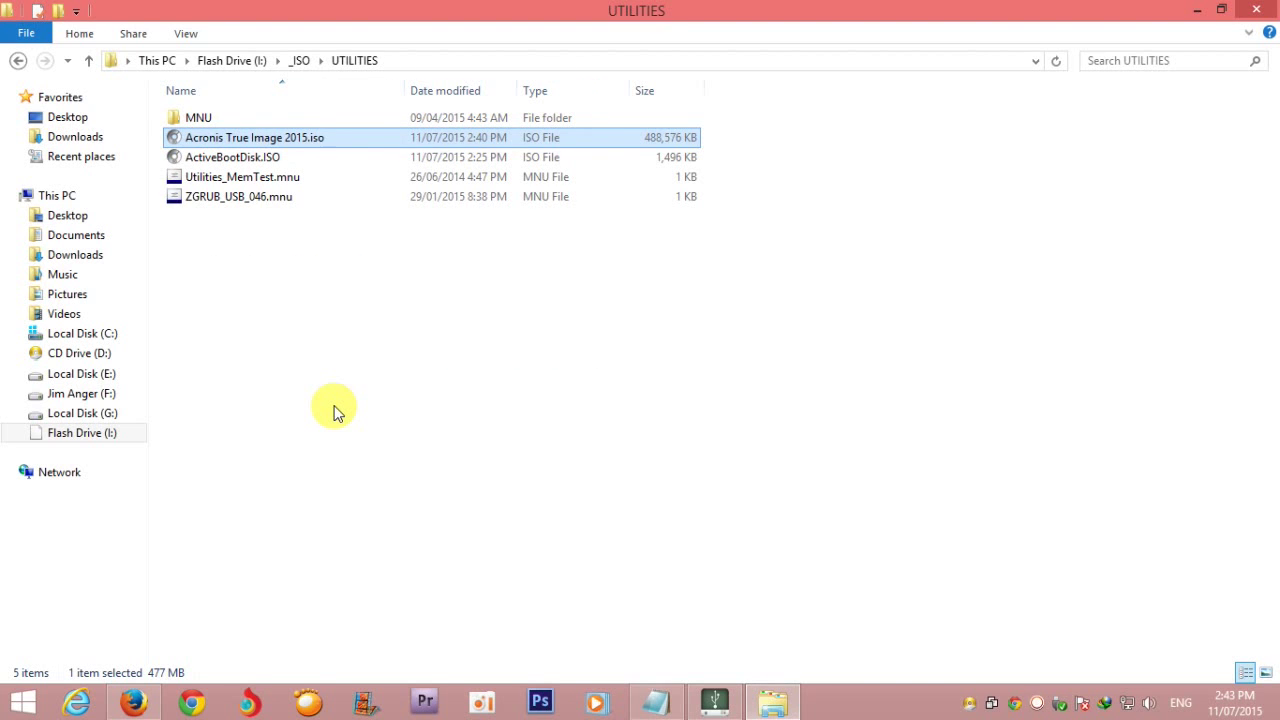
pyautogui.click(336, 412)
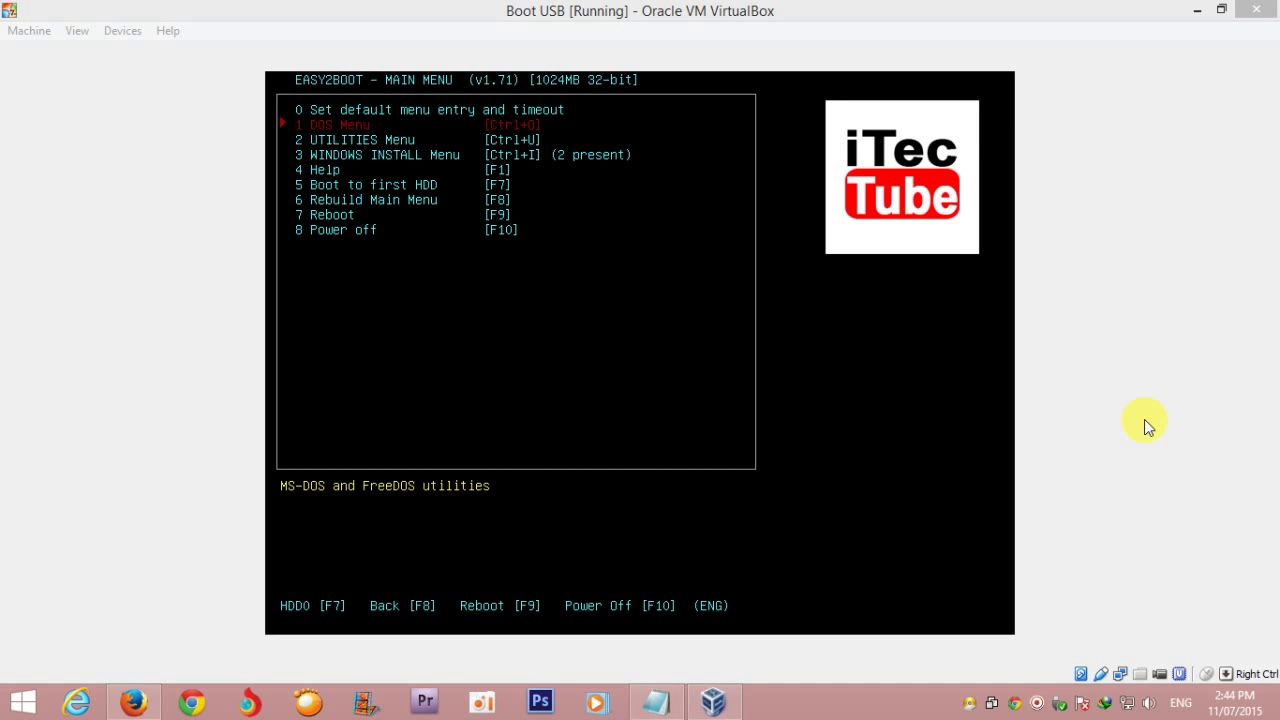
# Boot Acronis True Image 2015 from the Easy2Boot Utilities menu in the Boot USB virtual machine and launch the program.
pyautogui.click(639, 352)
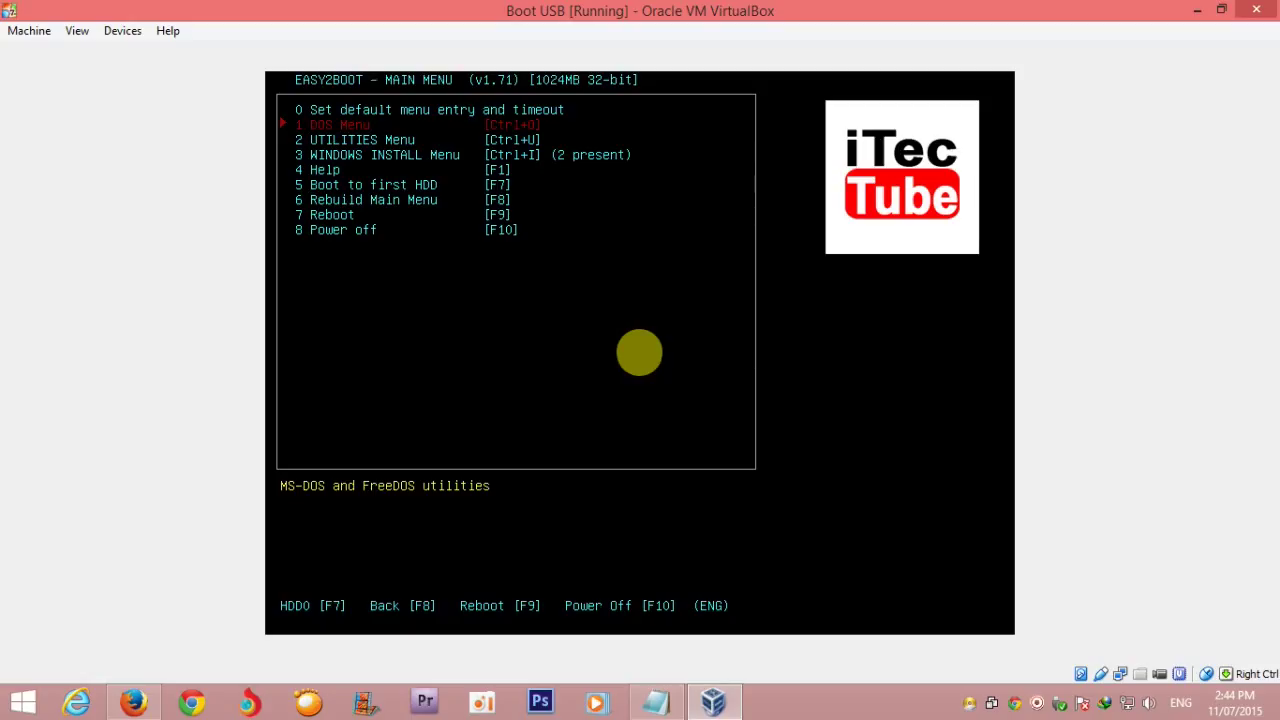
pyautogui.press('Down')
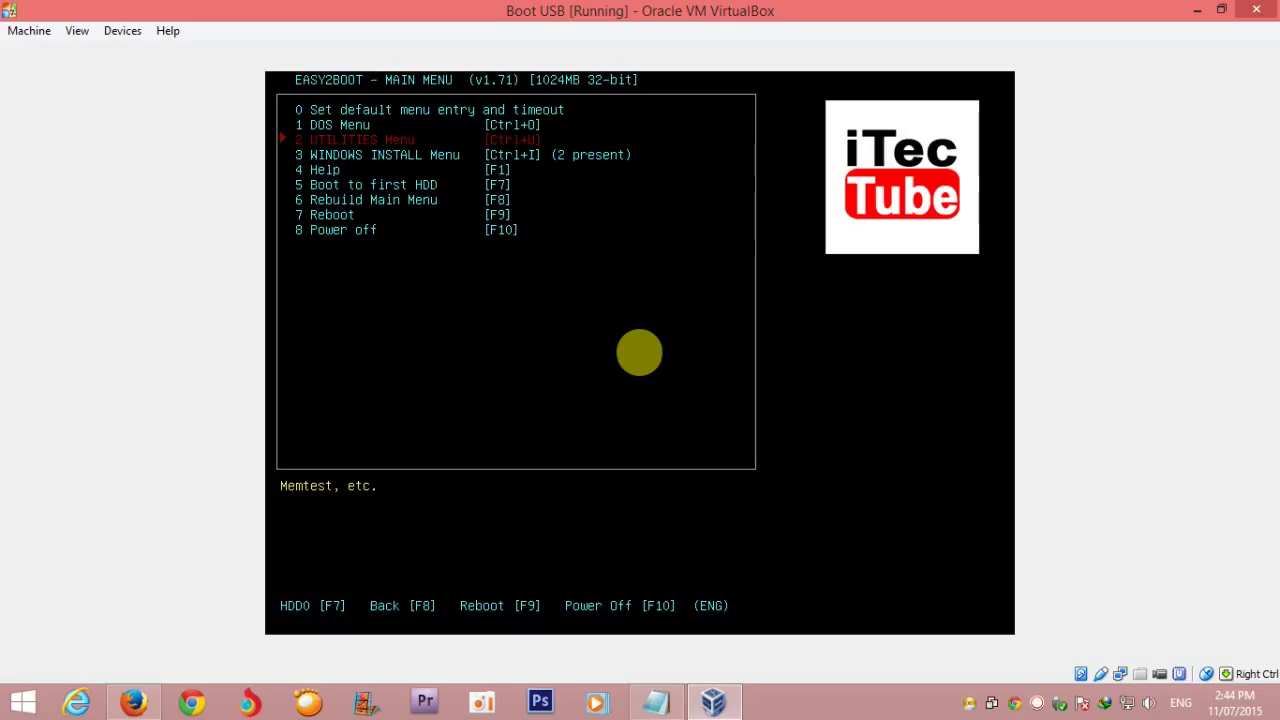
pyautogui.press('Return')
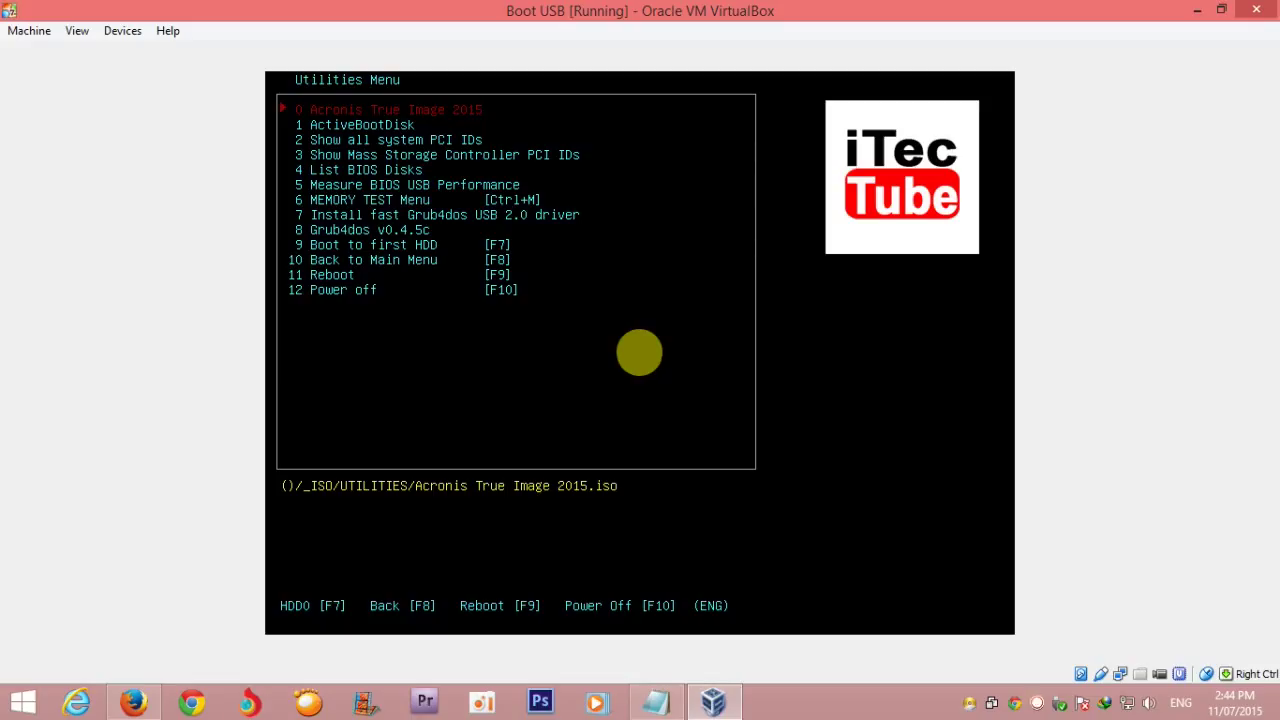
pyautogui.press('Return')
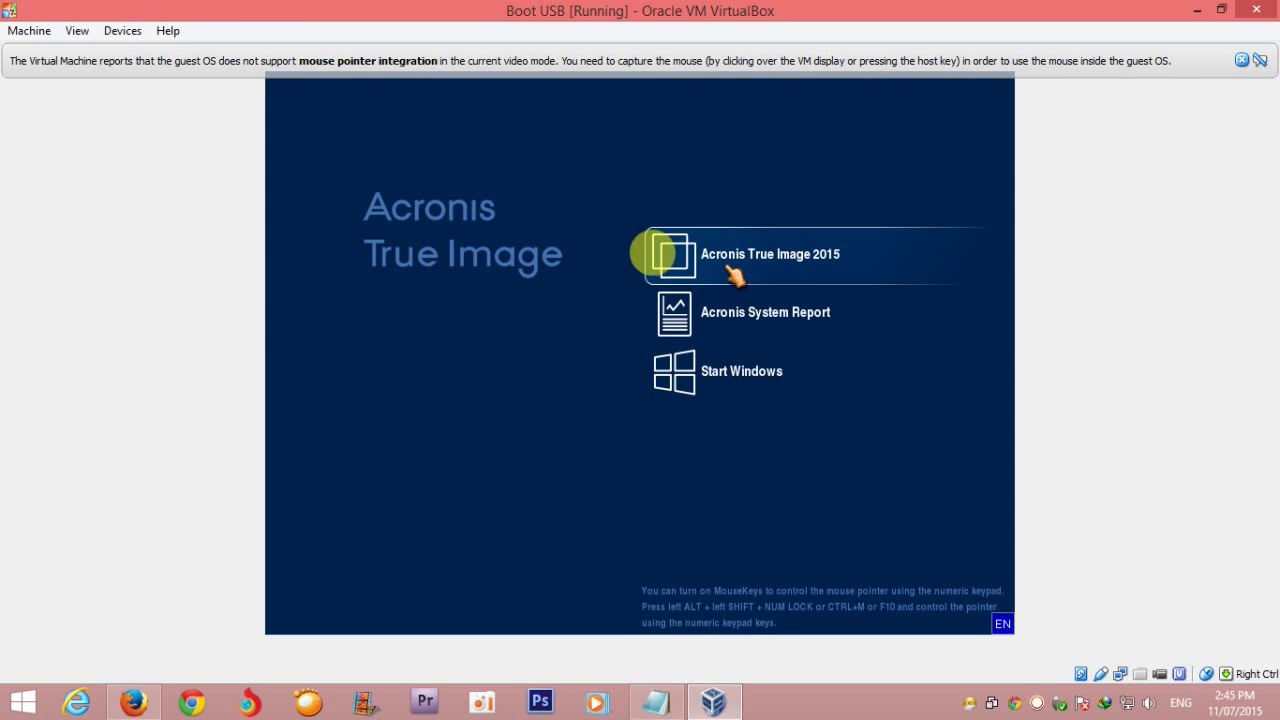
pyautogui.click(652, 254)
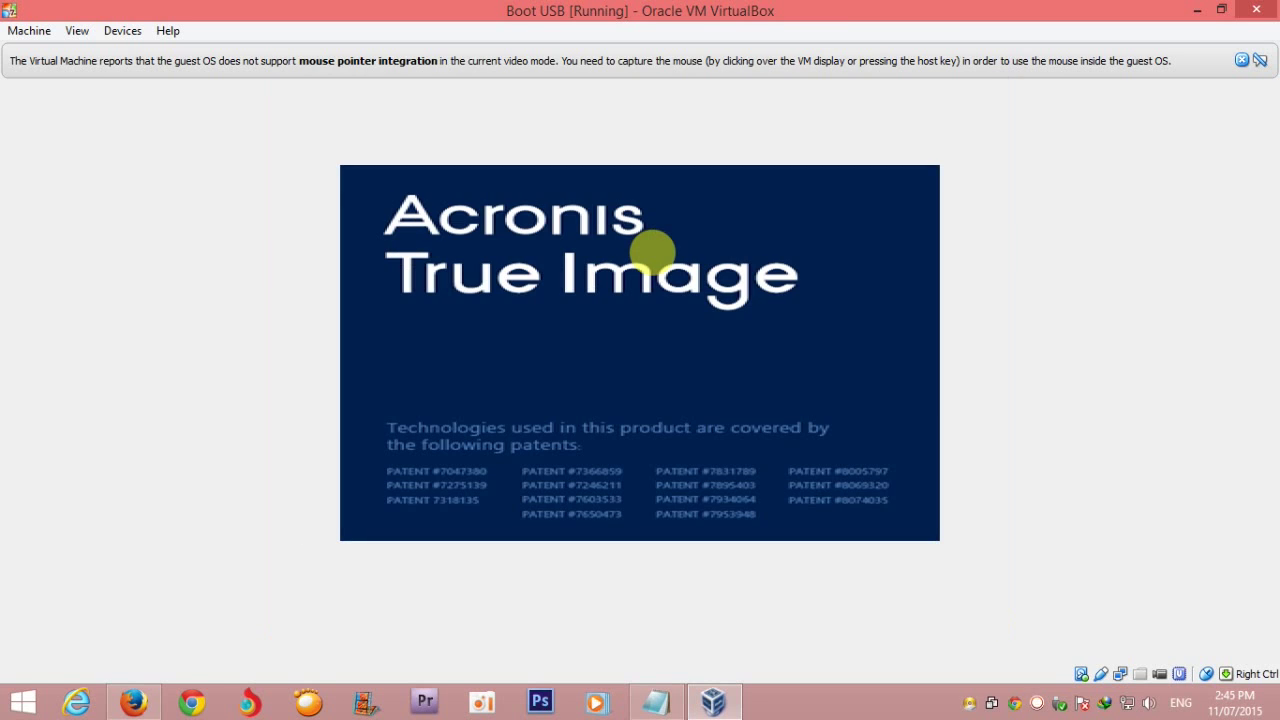